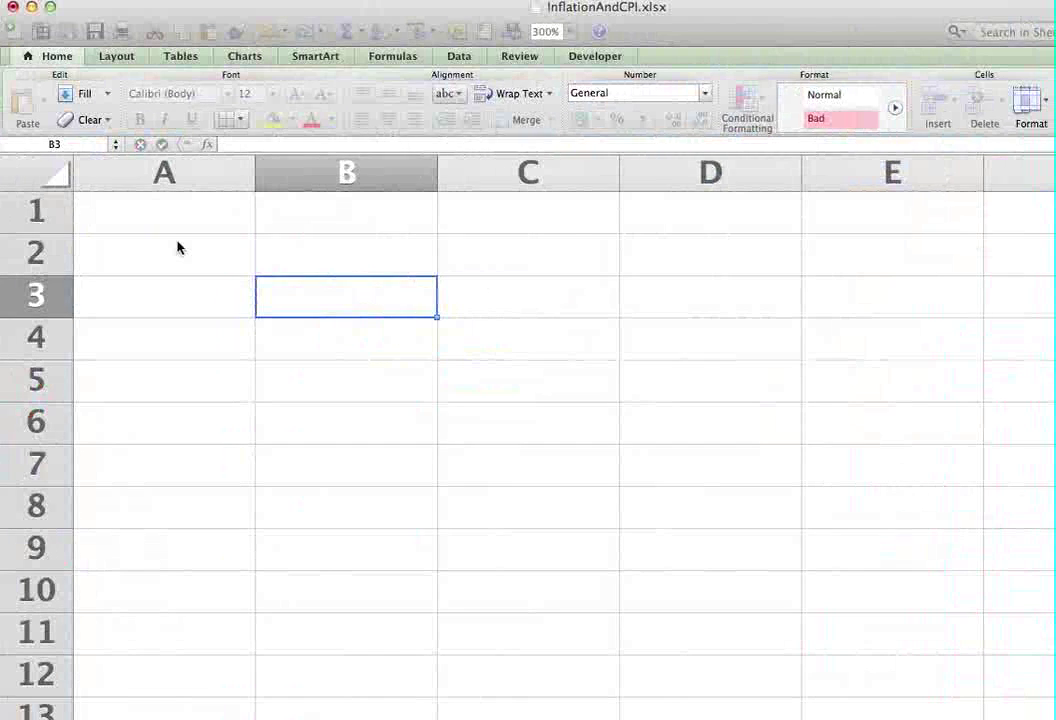
Enter the title "Historical CPI's" in cell A1.
left_click(165, 224)
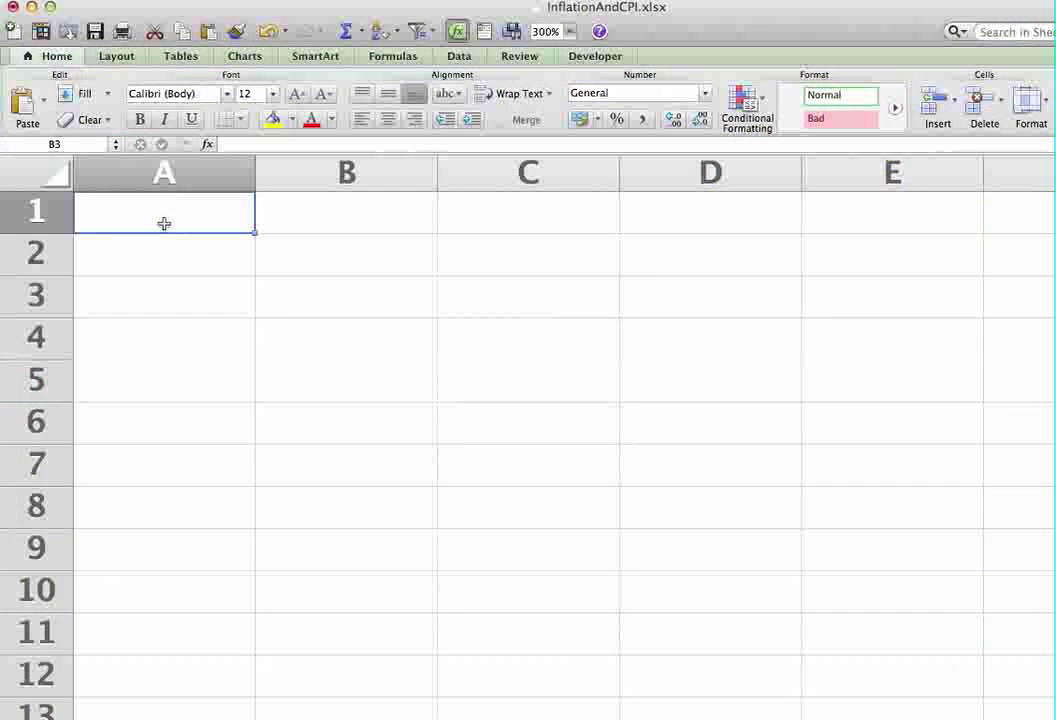
type("Histroic")
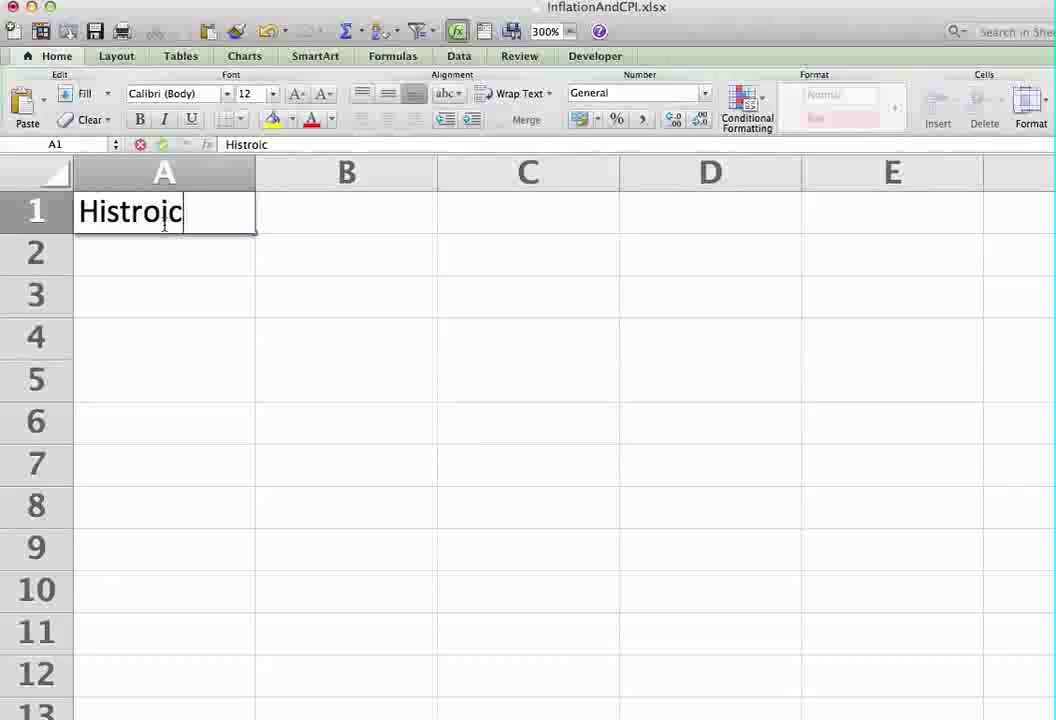
key("BackSpace")
key("BackSpace")
key("BackSpace")
key("BackSpace")
type("orical CPI's")
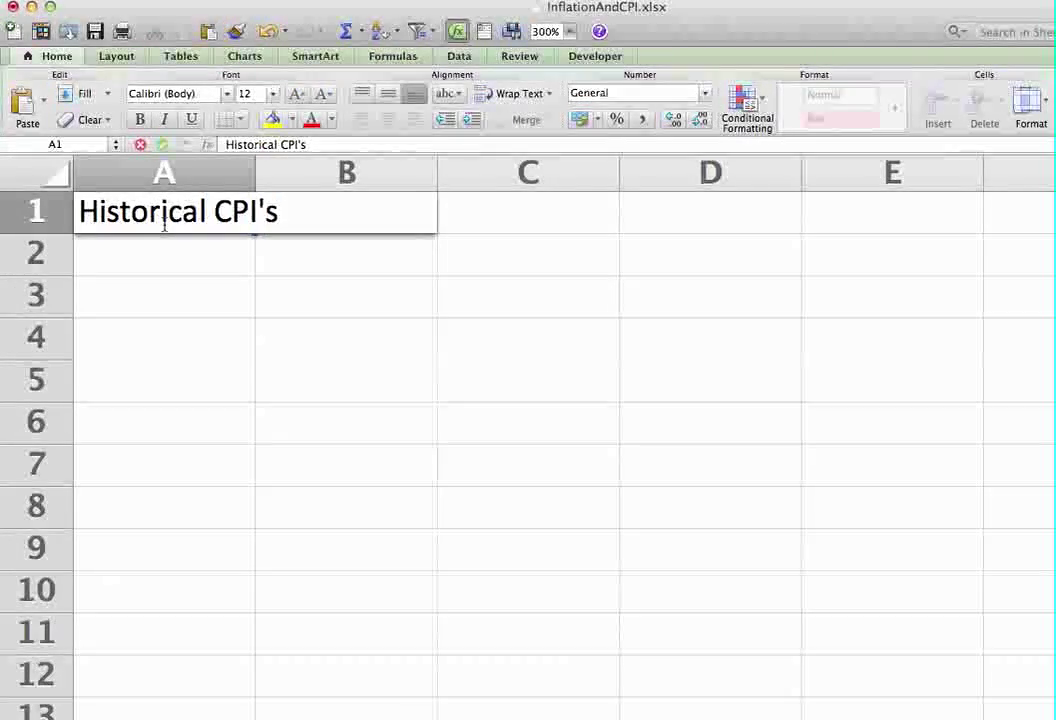
key("Return")
key("Return")
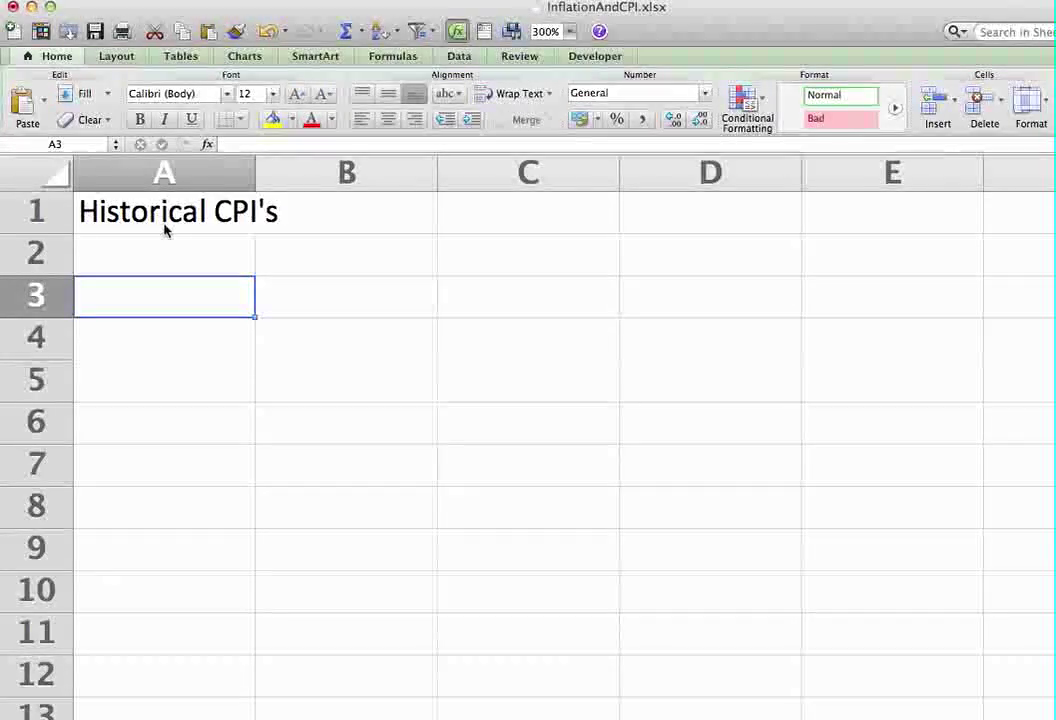
Enter the year 1975 in cell A3 and its CPI value 53.8 in cell B3.
type("1975")
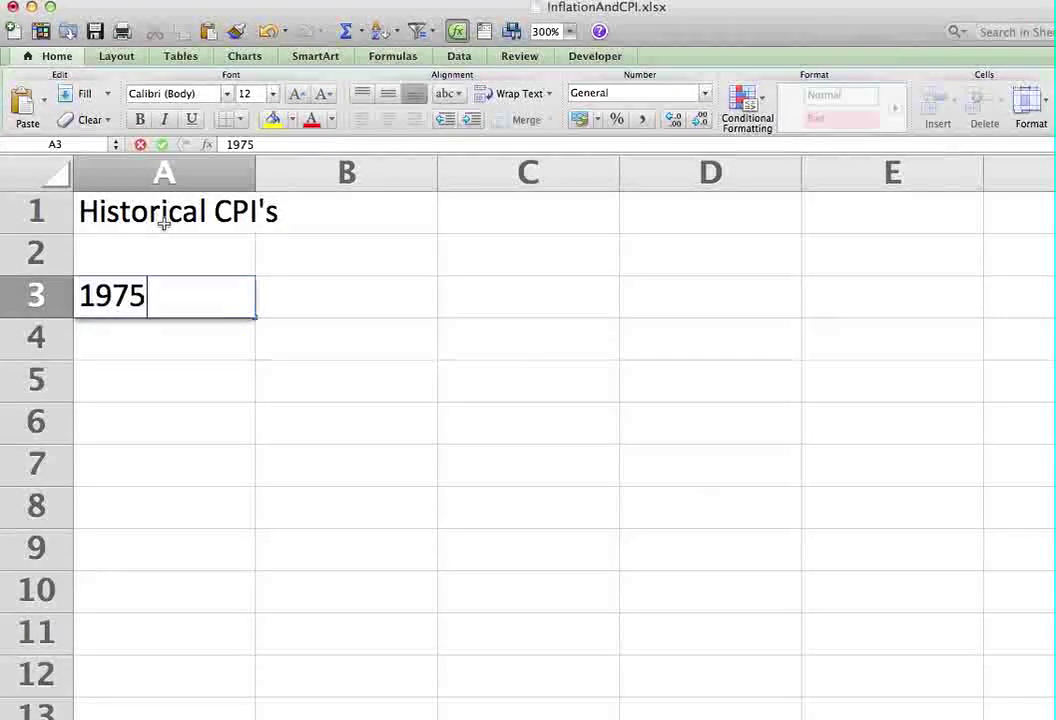
key("Return")
key("Up")
key("Right")
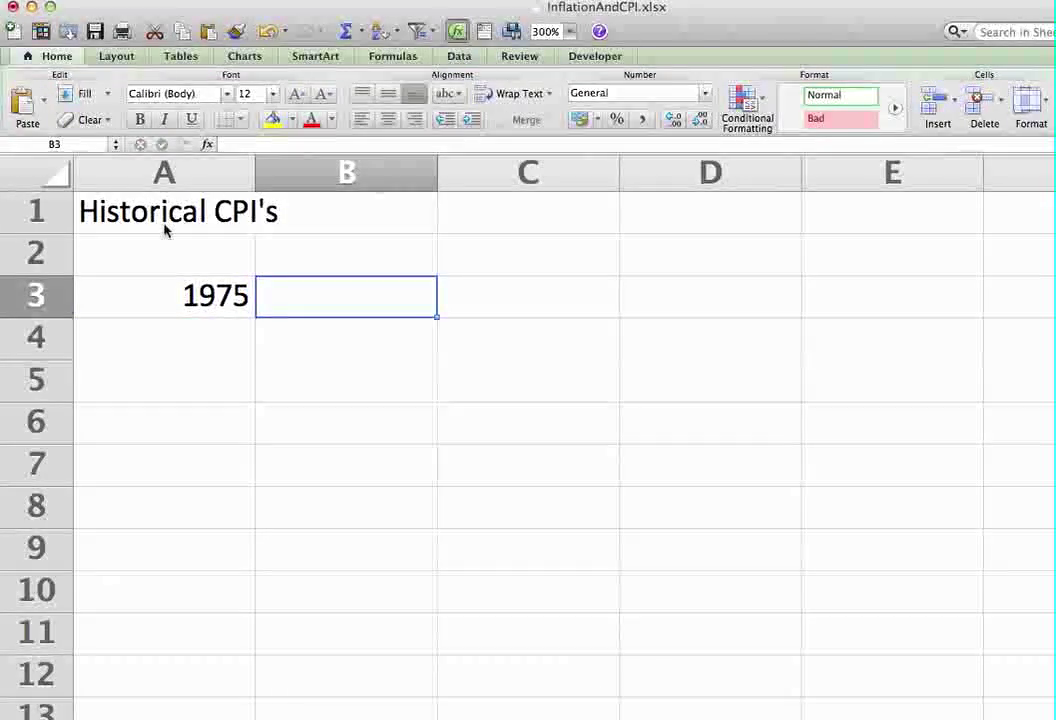
type("53,")
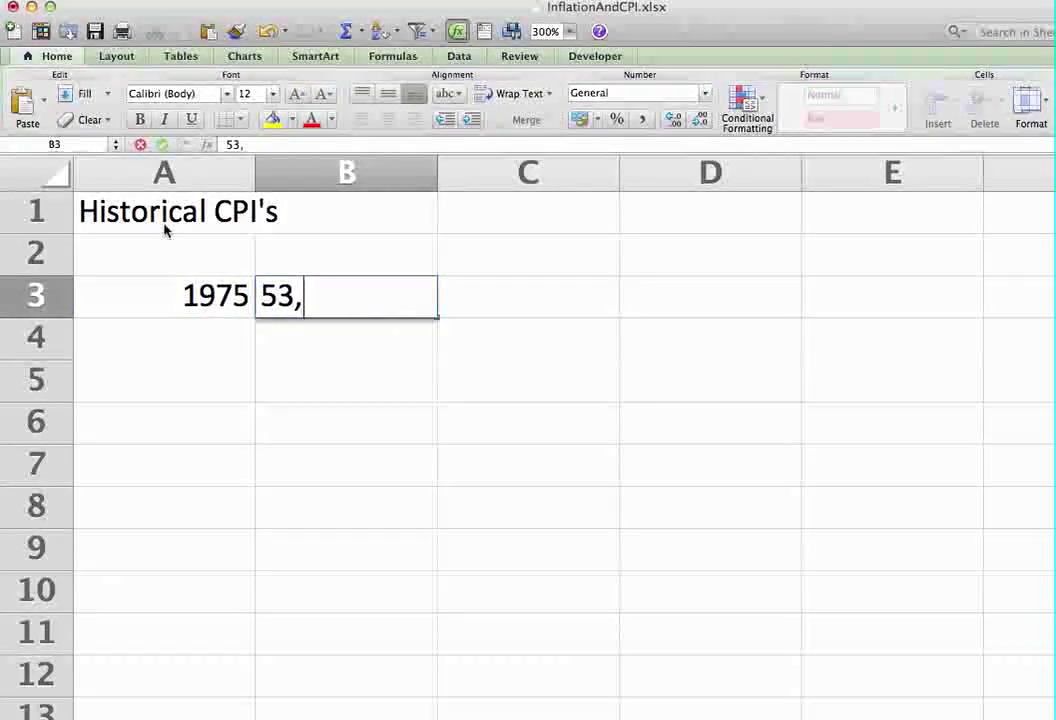
key("BackSpace")
type(".8")
key("Return")
key("Left")
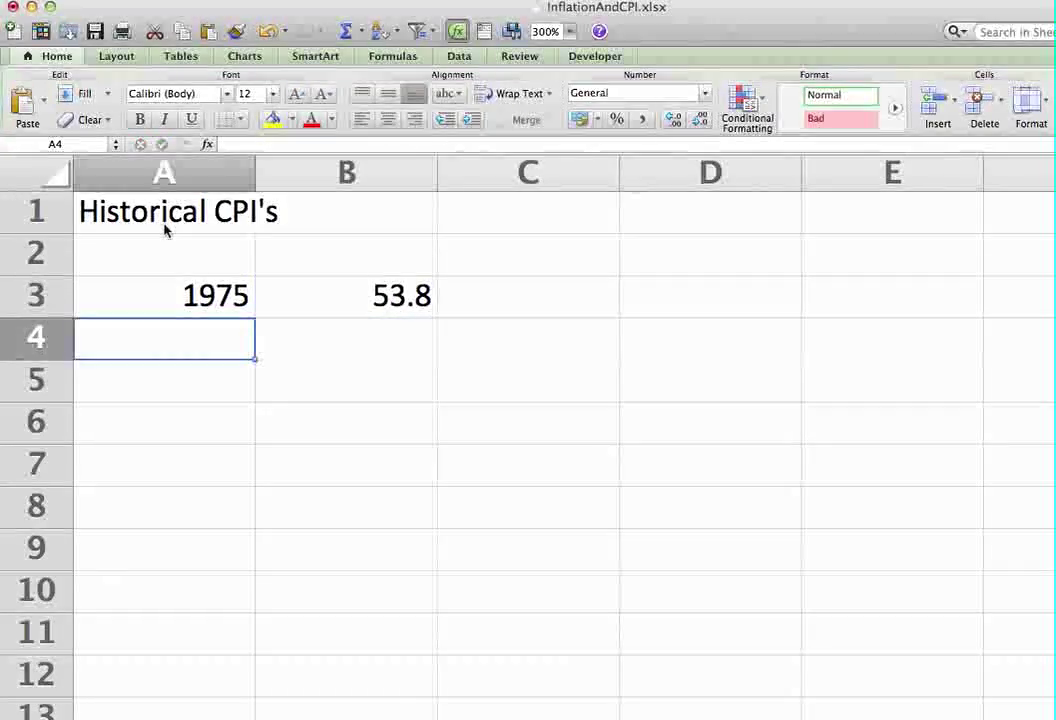
Enter the year 2005 in cell A4 and its CPI value 195.3 in cell B4.
type("2005")
key("Tab")
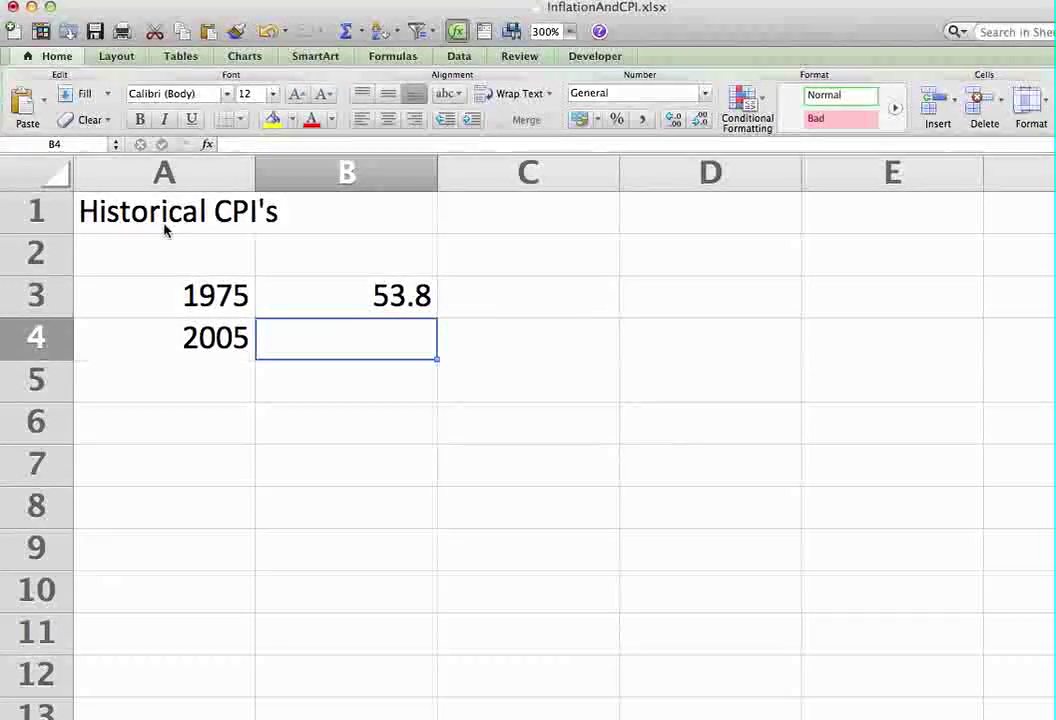
type("195.3")
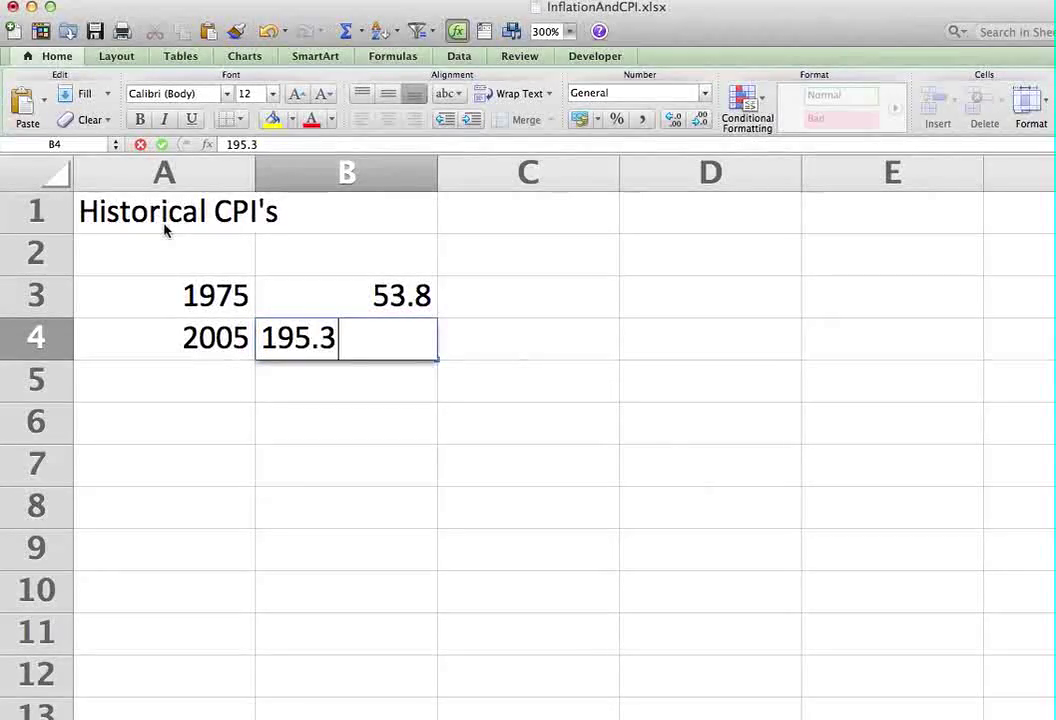
key("Return")
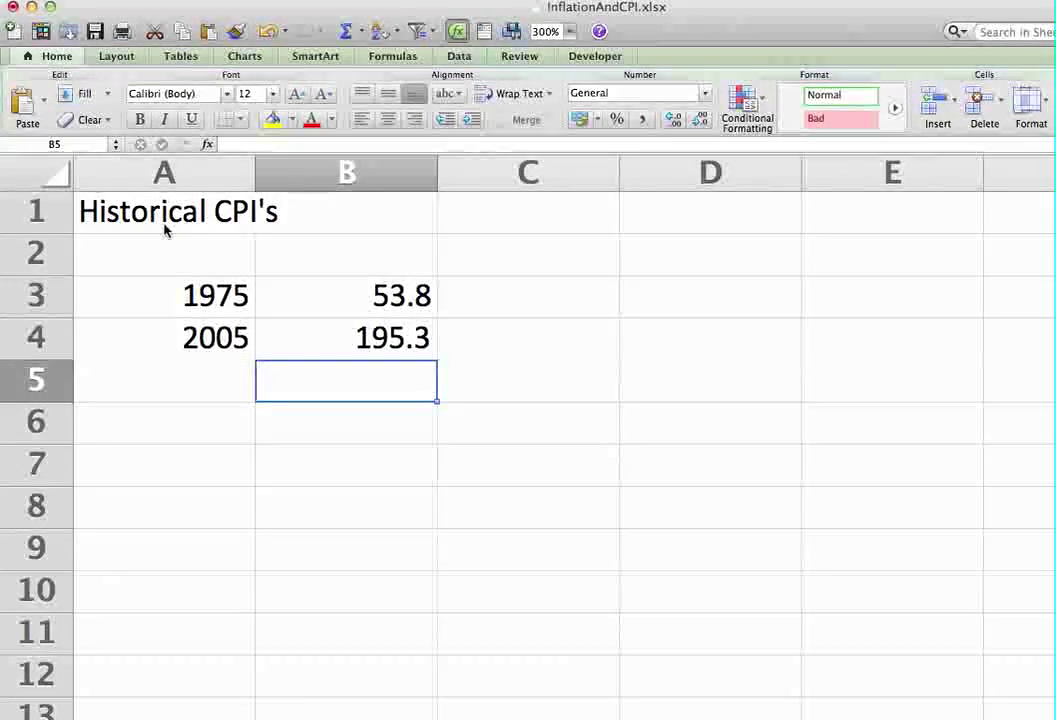
key("Up")
key("Up")
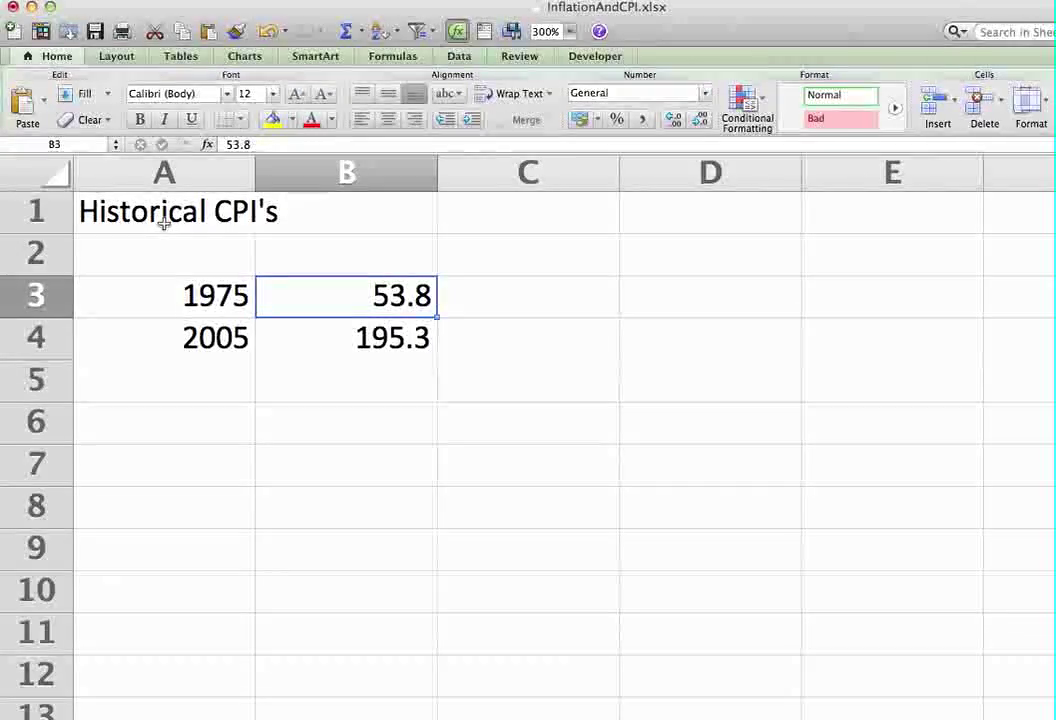
key("Down")
key("Down")
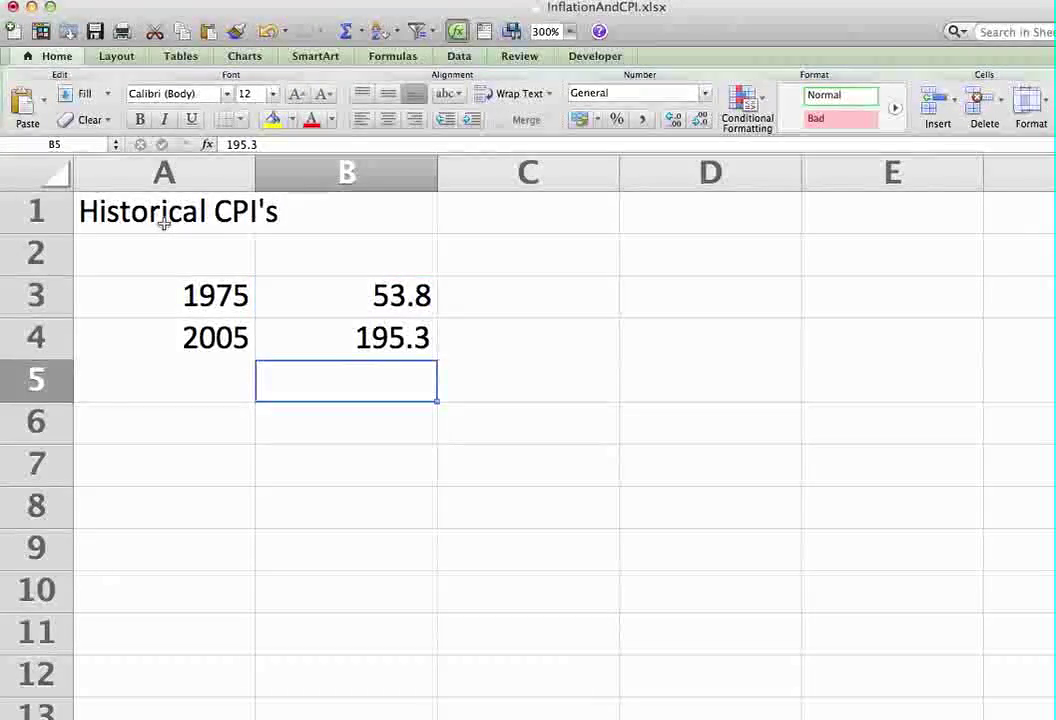
key("Up")
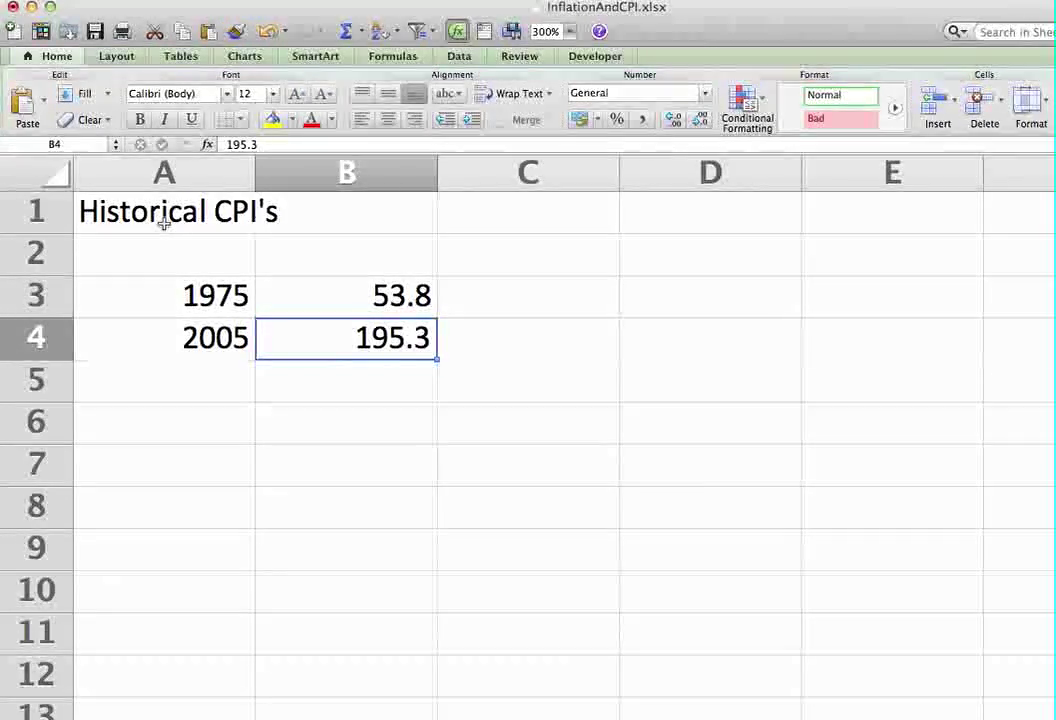
key("Up")
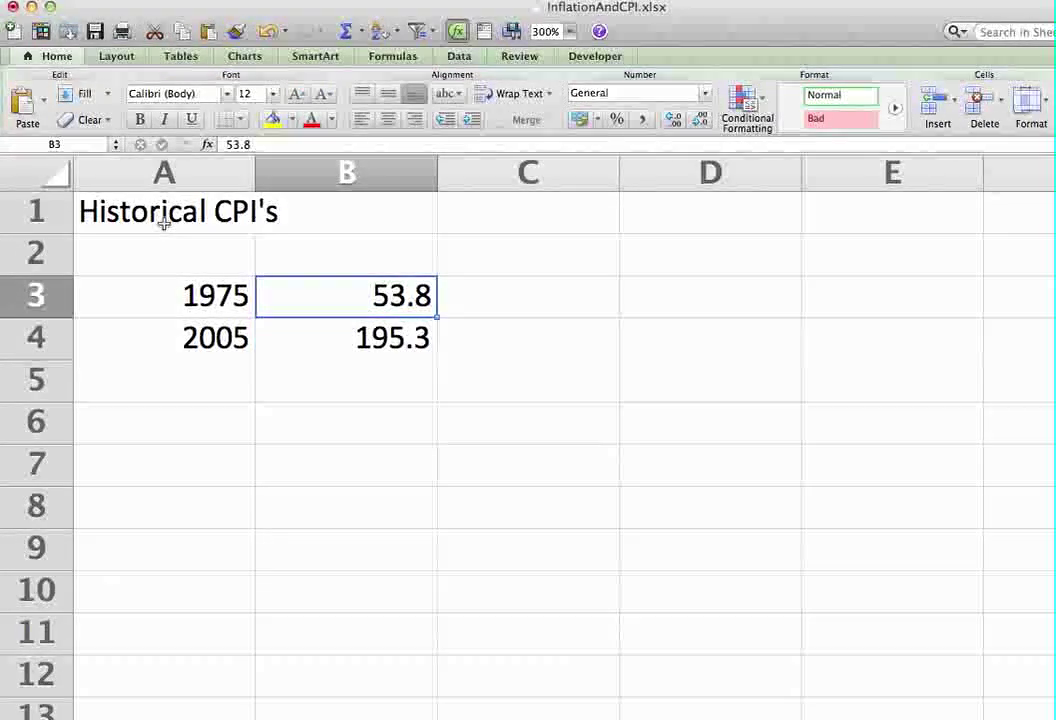
key("Down")
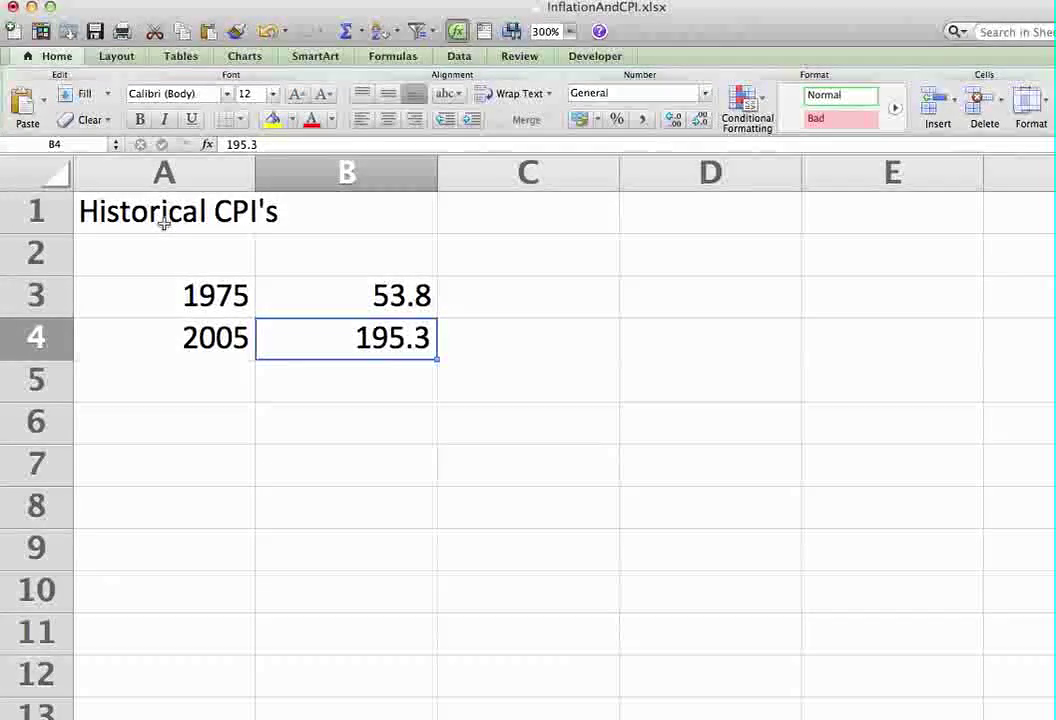
Enter the label "Gallon of Gas" in cell A6 and widen column A to fit the text.
key("Down")
key("Down")
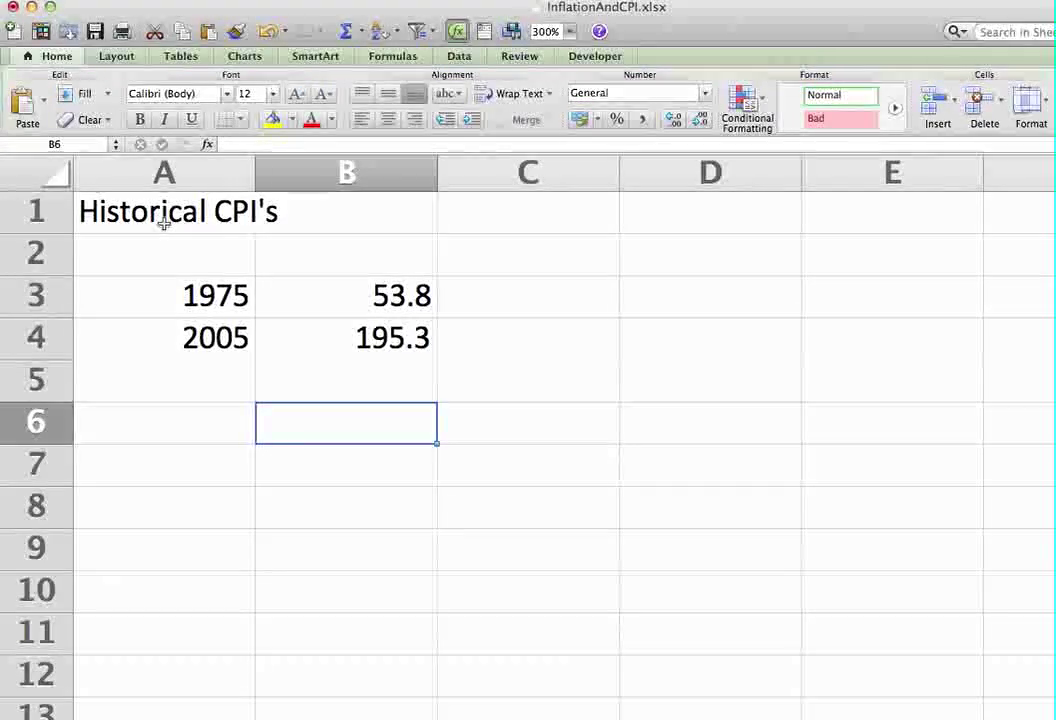
key("Left")
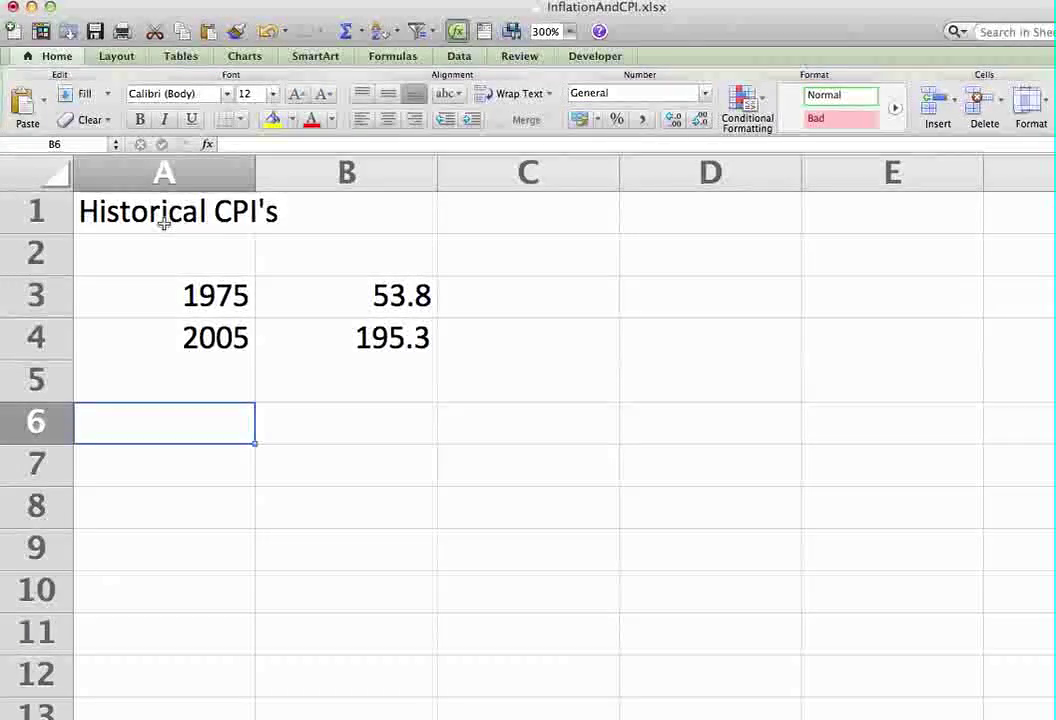
type("G")
key("BackSpace")
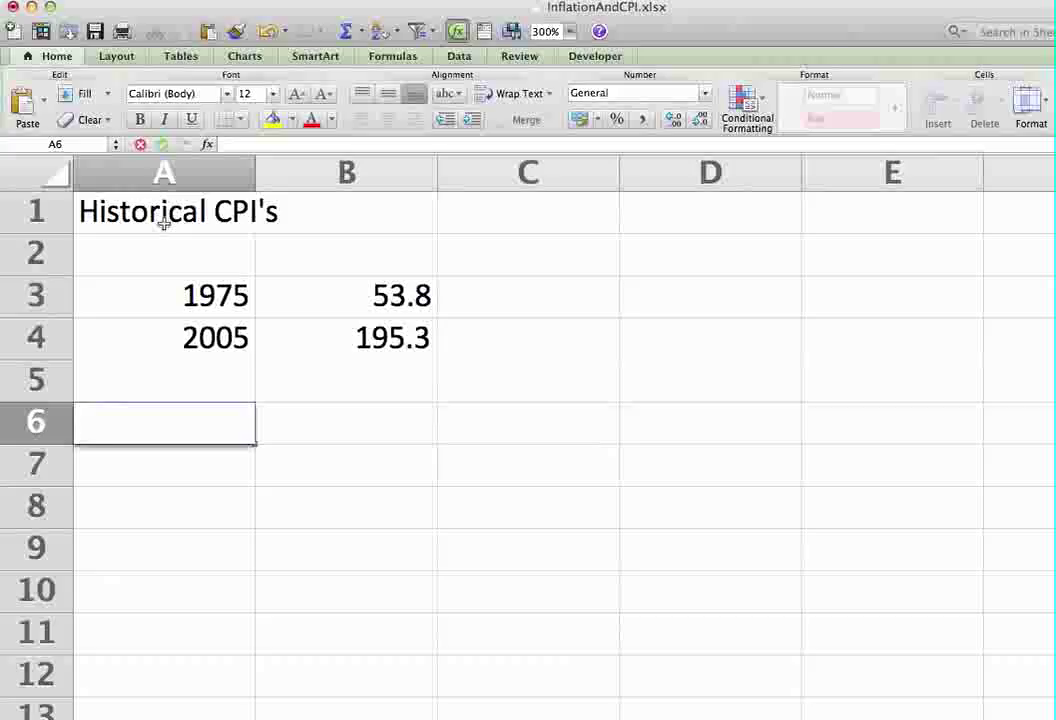
type("Gallons")
key("BackSpace")
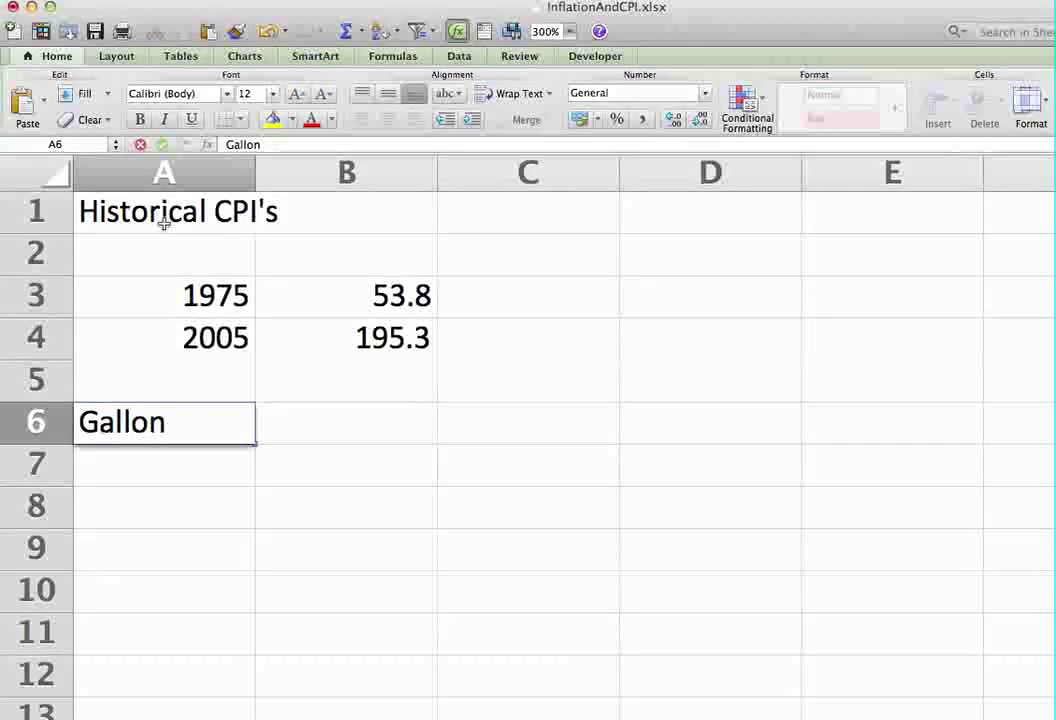
type("of Gas")
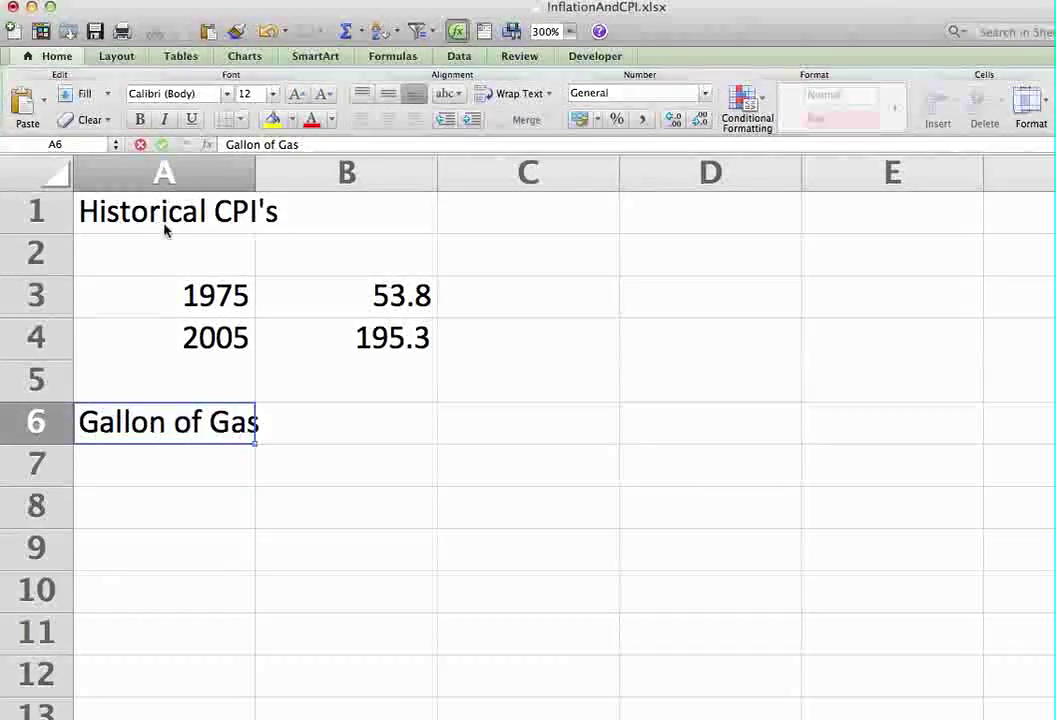
key("Return")
key("Up")
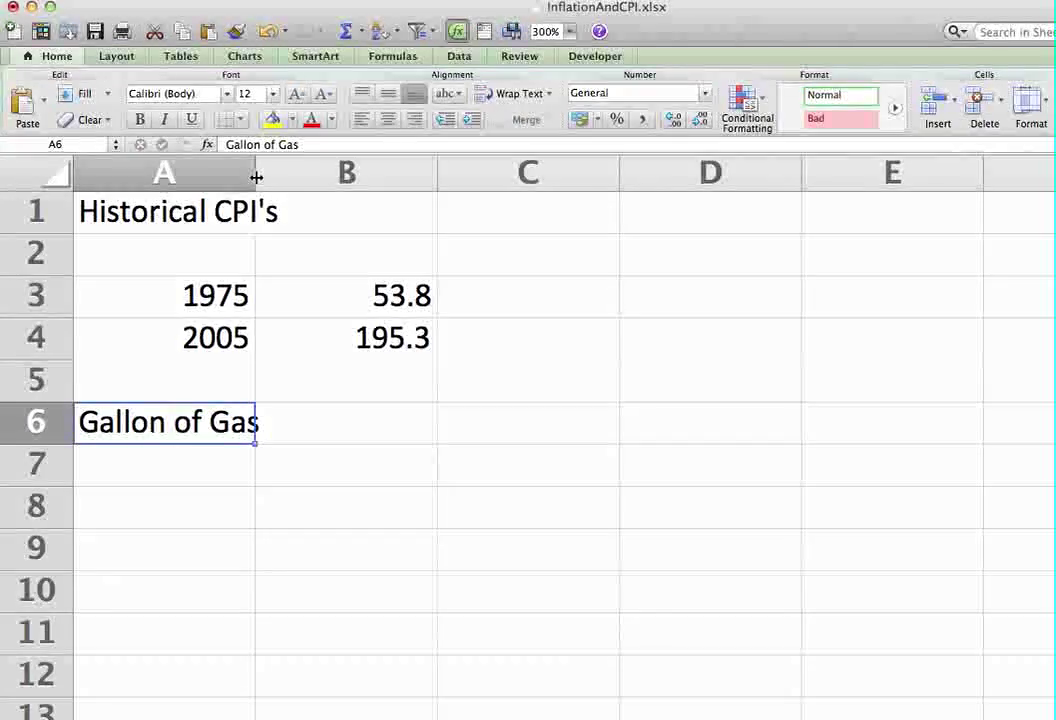
left_click_drag(255, 173, 295, 172)
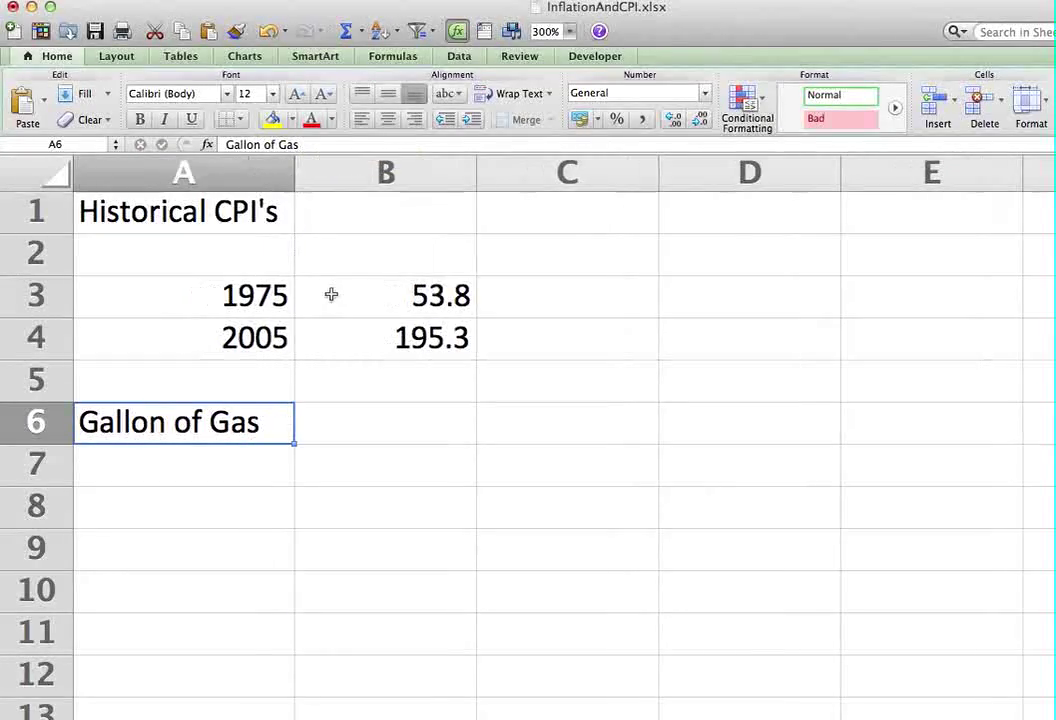
Enter the gas price .50 in cell B6, beside the Gallon of Gas label.
left_click(365, 423)
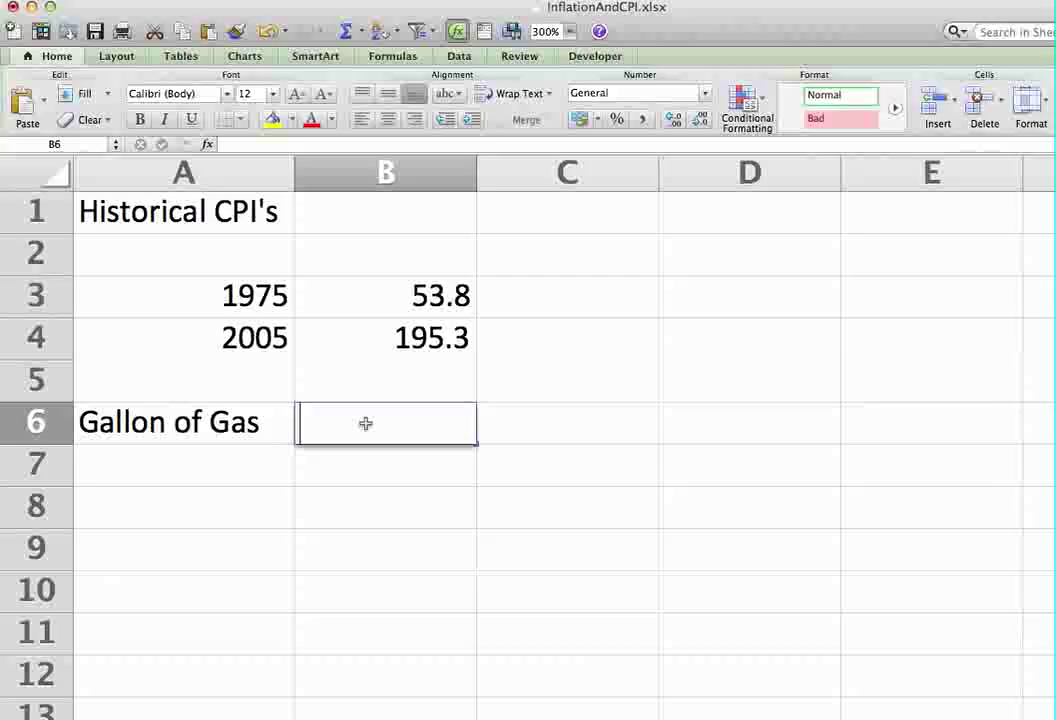
type(".50")
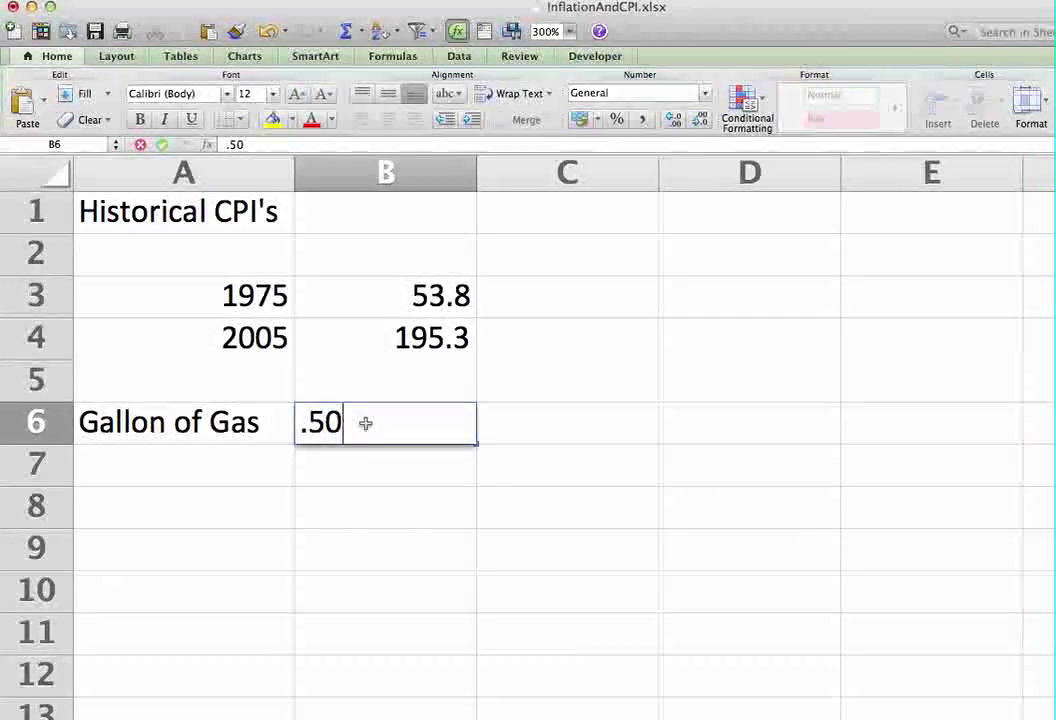
key("Return")
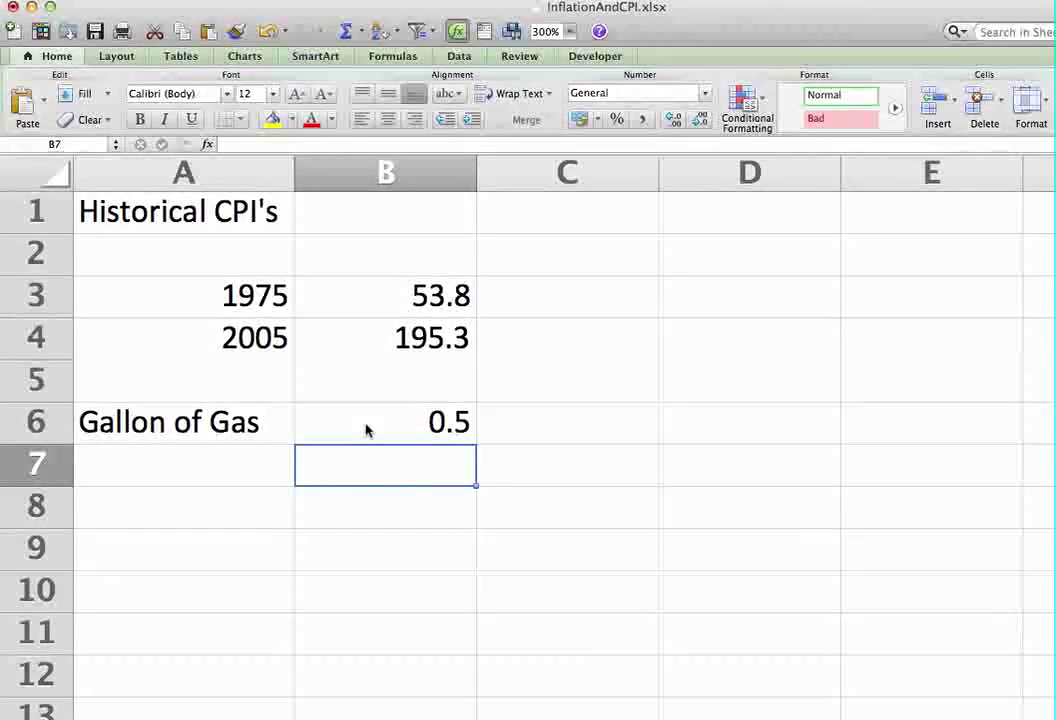
Calculate the inflation-adjusted gas price in cell C6 with the formula =(B4/B3)*B6.
left_click(366, 430)
key("Right")
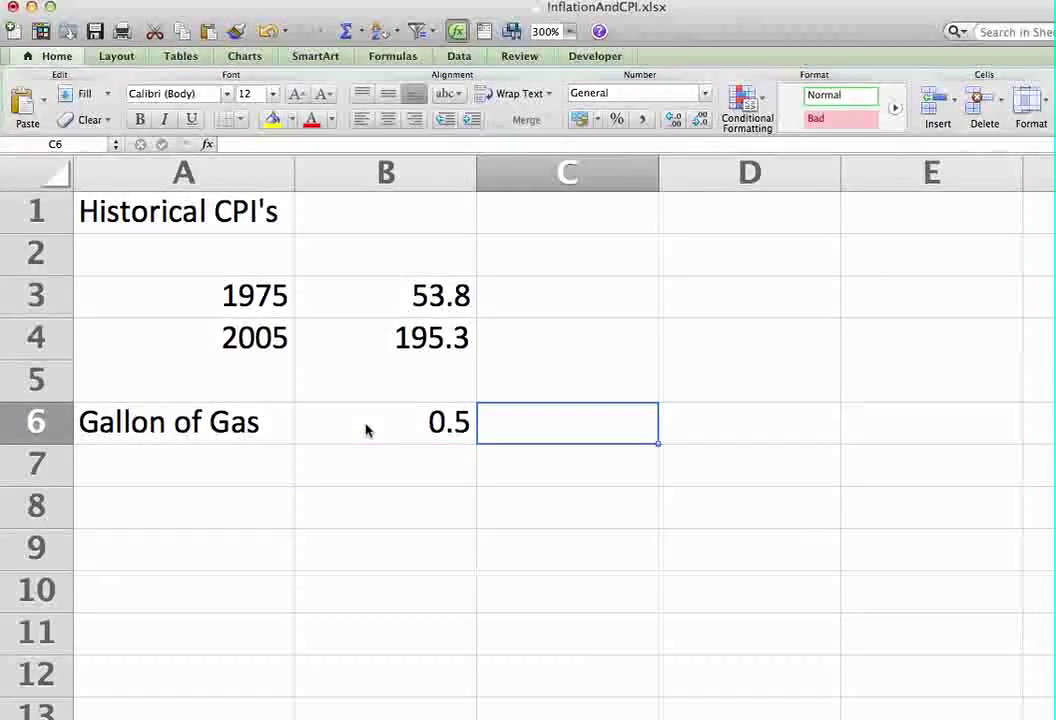
type("=")
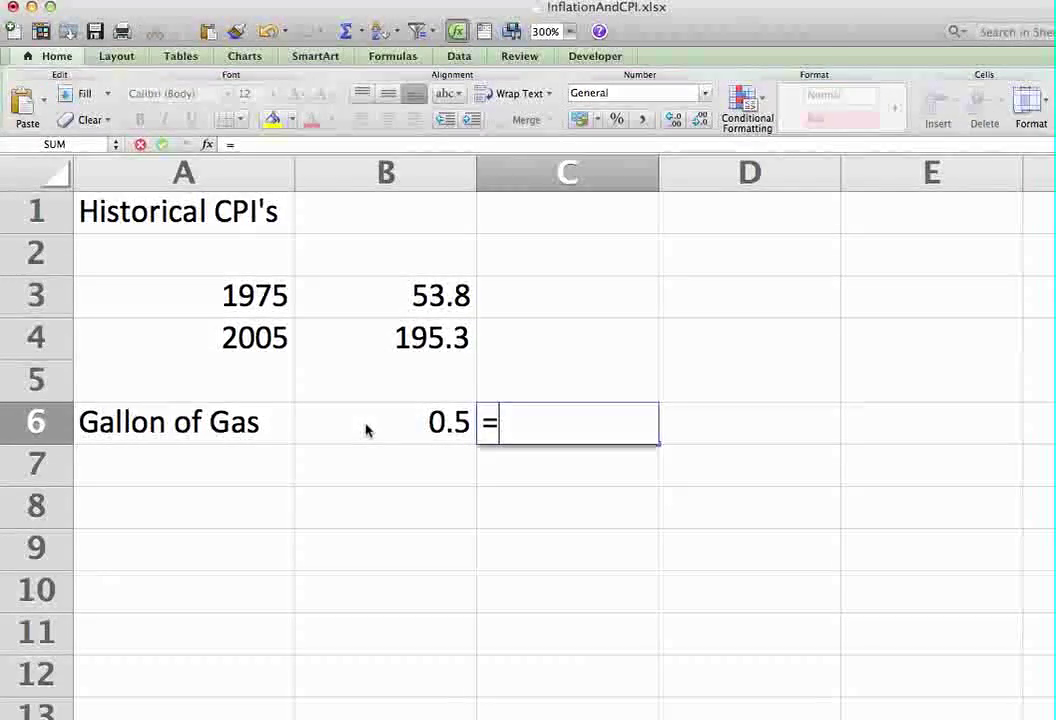
type("(")
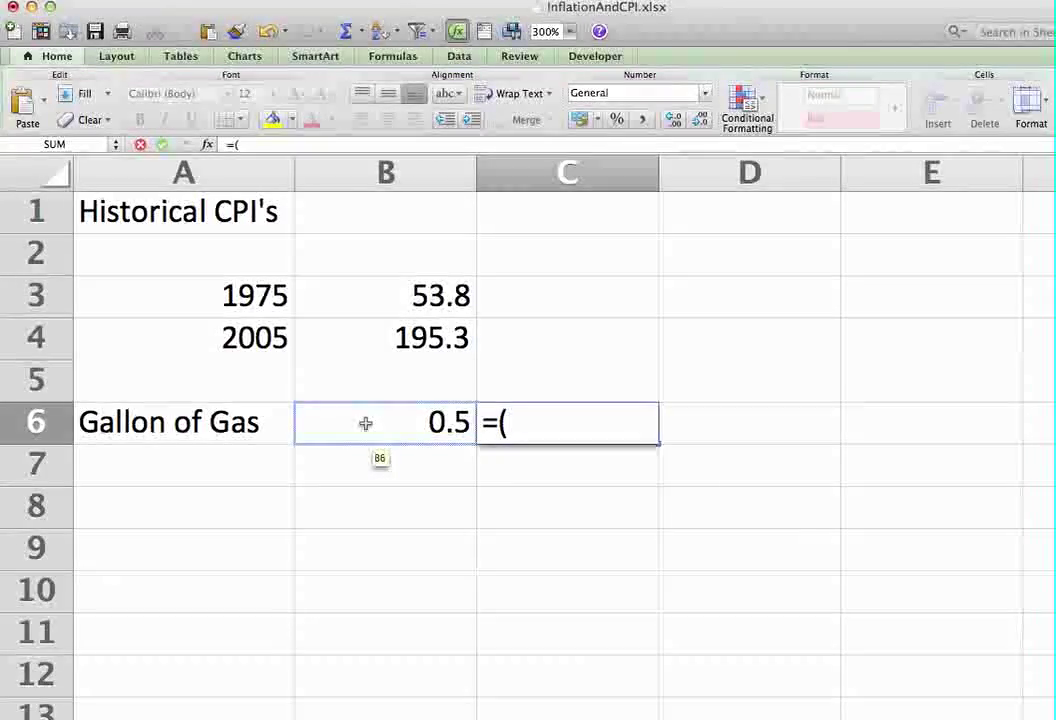
type("B4/")
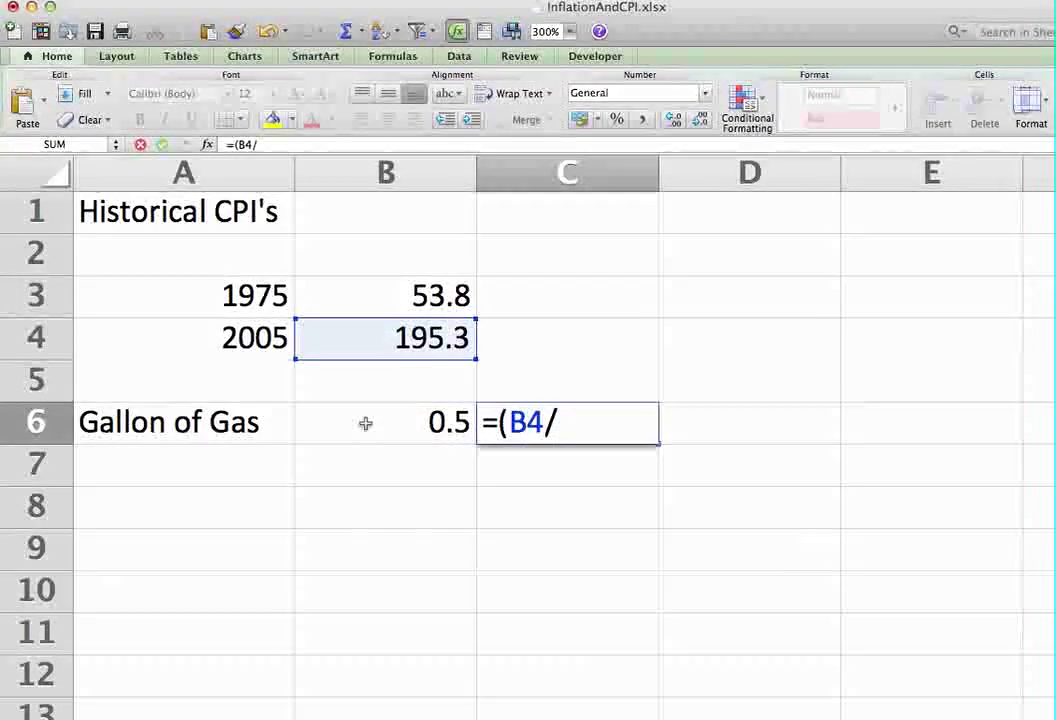
type("B3)")
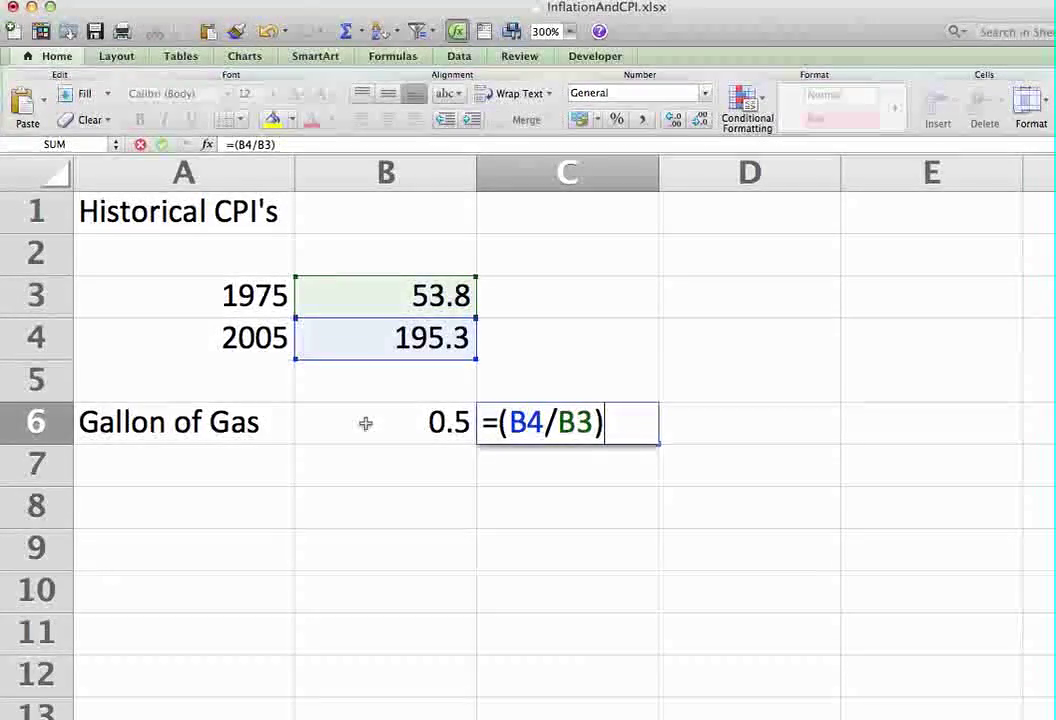
type("*B6")
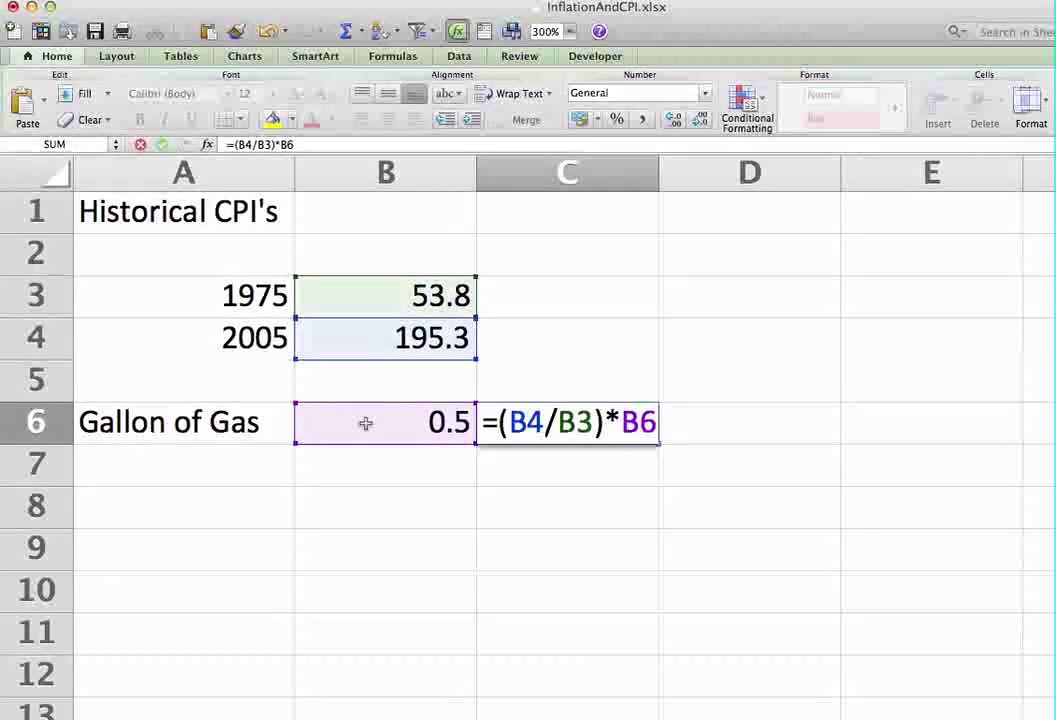
key("Return")
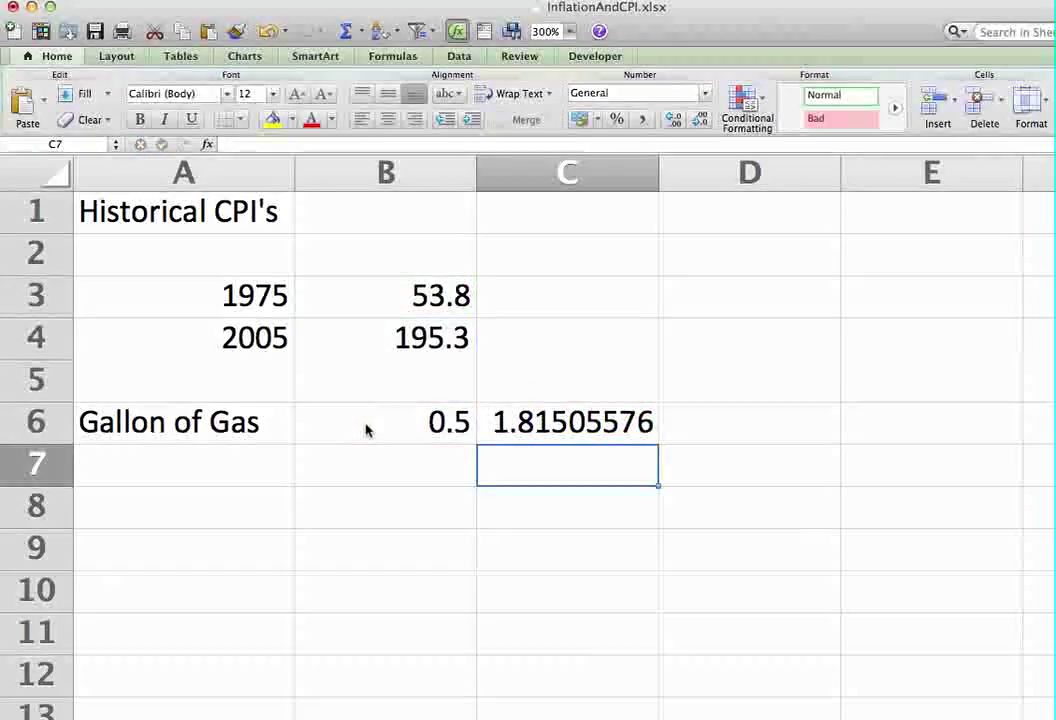
key("Up")
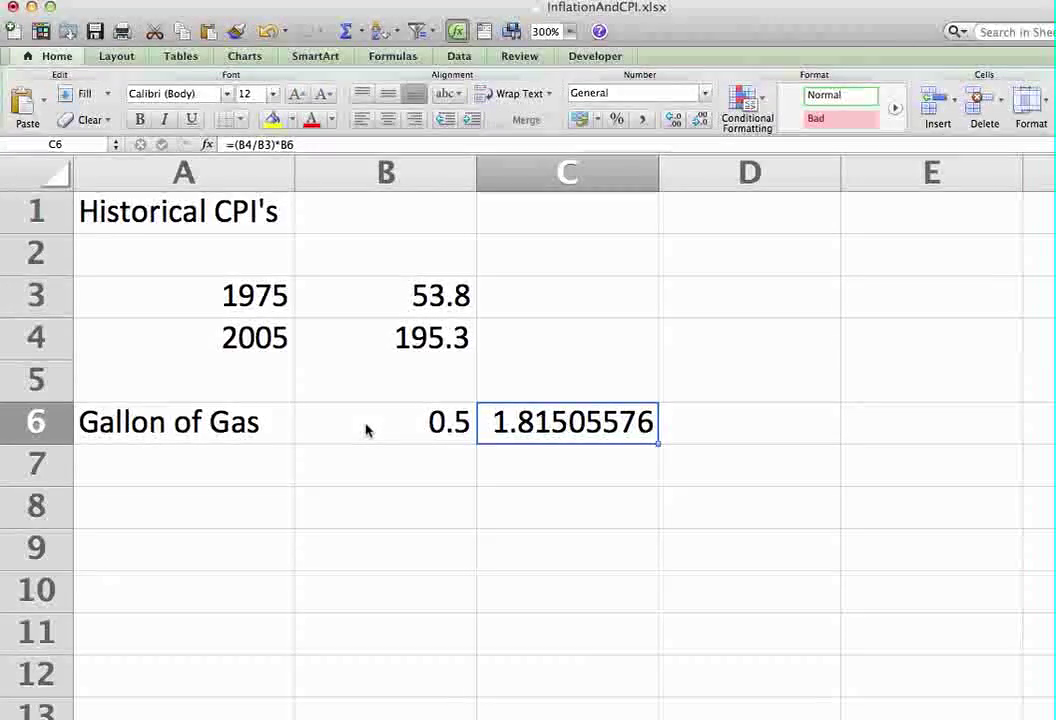
left_click(366, 430)
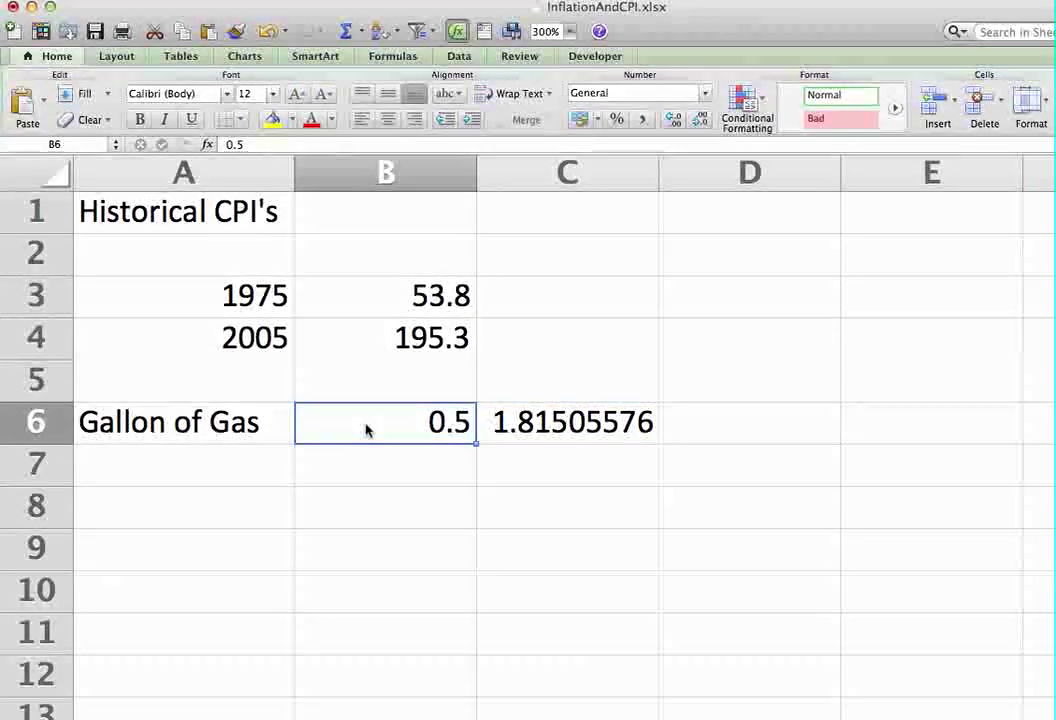
Enter the label "Gallon of Milk" in cell A7, directly below the Gallon of Gas label.
key("Right")
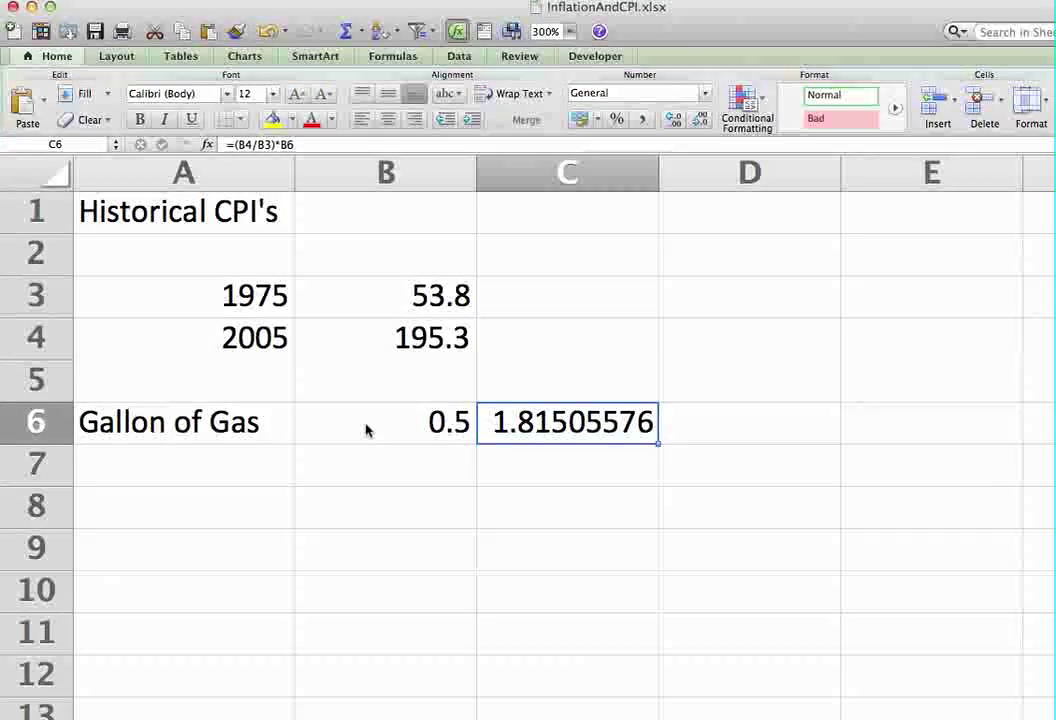
key("Down")
key("Left")
key("Left")
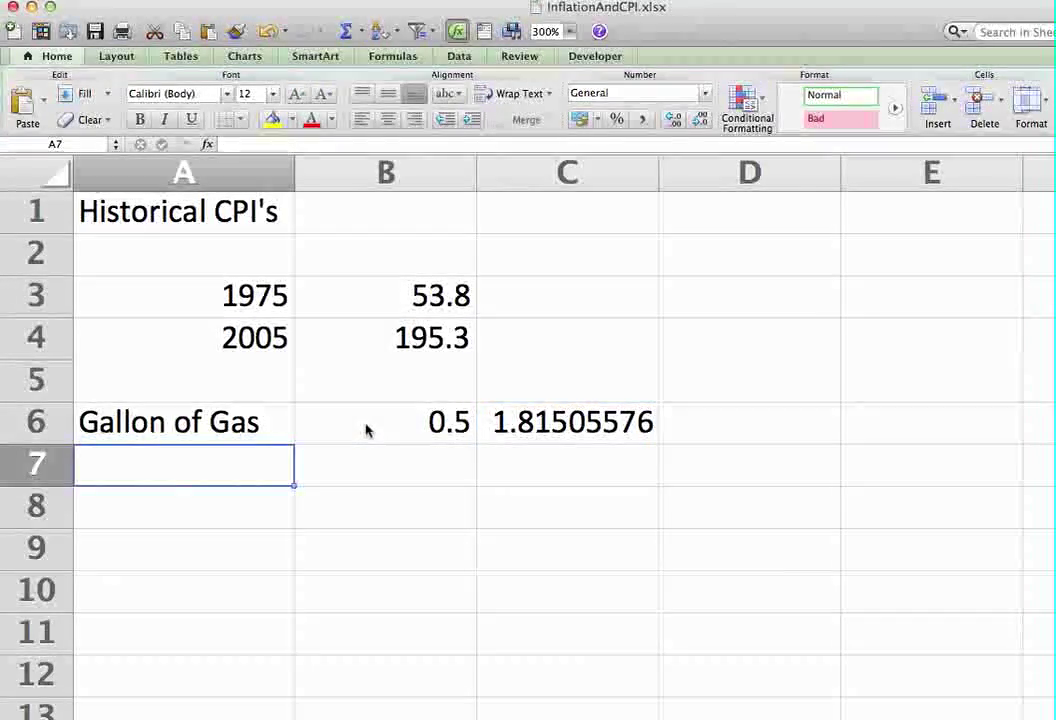
type("Gall")
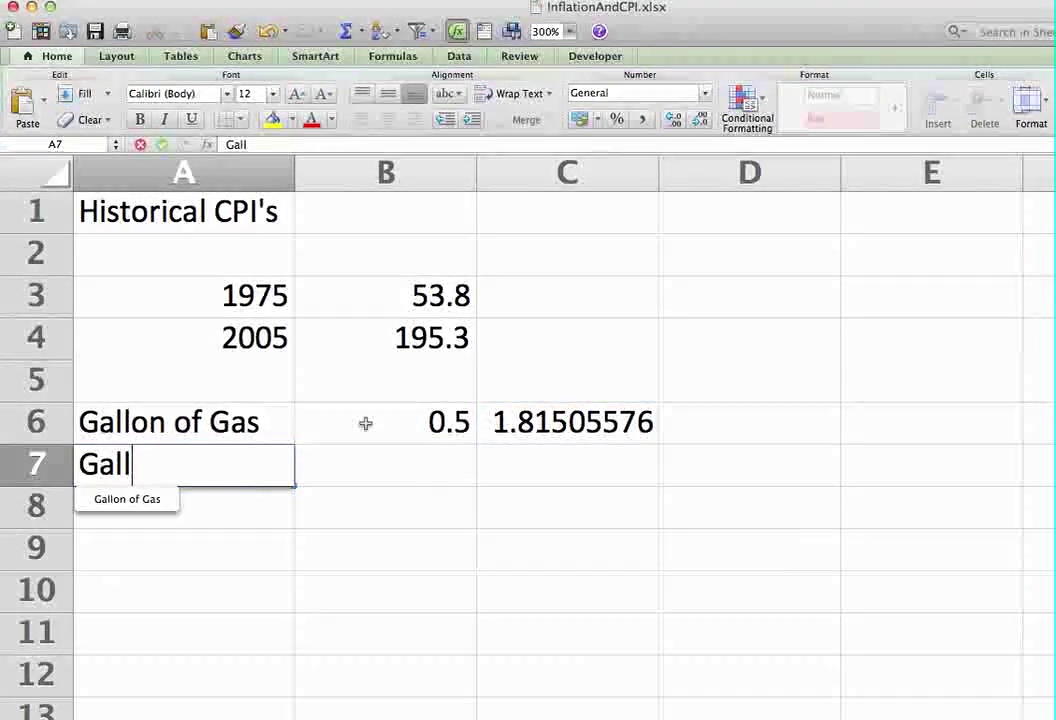
type("on of Milk")
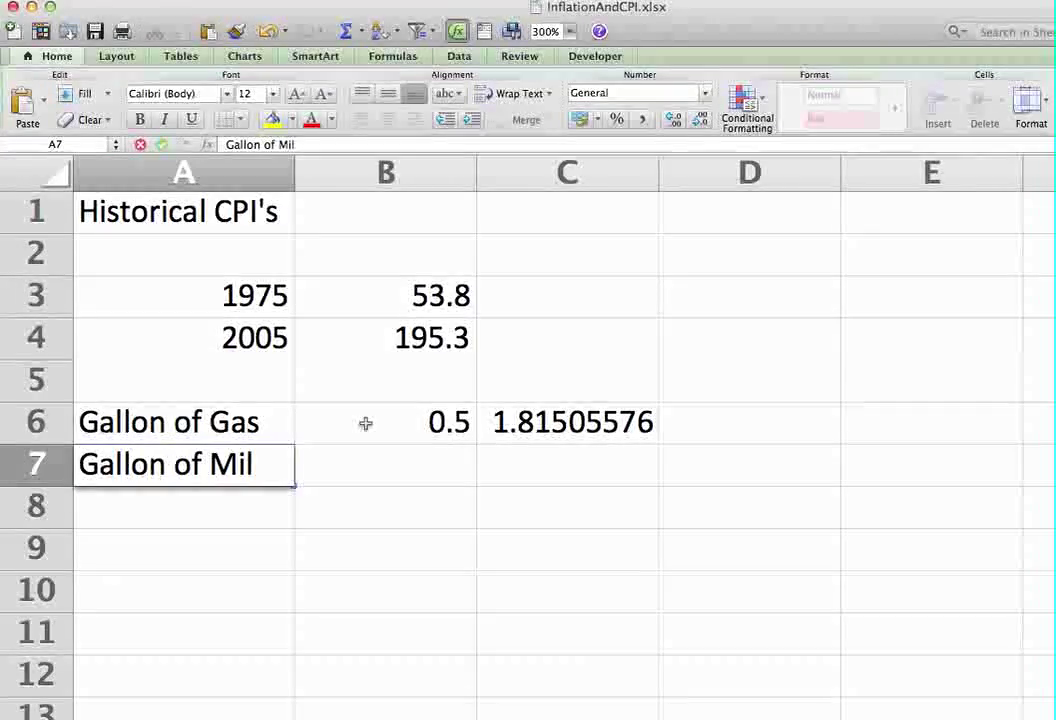
key("Right")
Enter the year headings 1975 in cell B5 and 2005 in cell C5 above the gas prices.
key("Right")
key("Up")
key("Left")
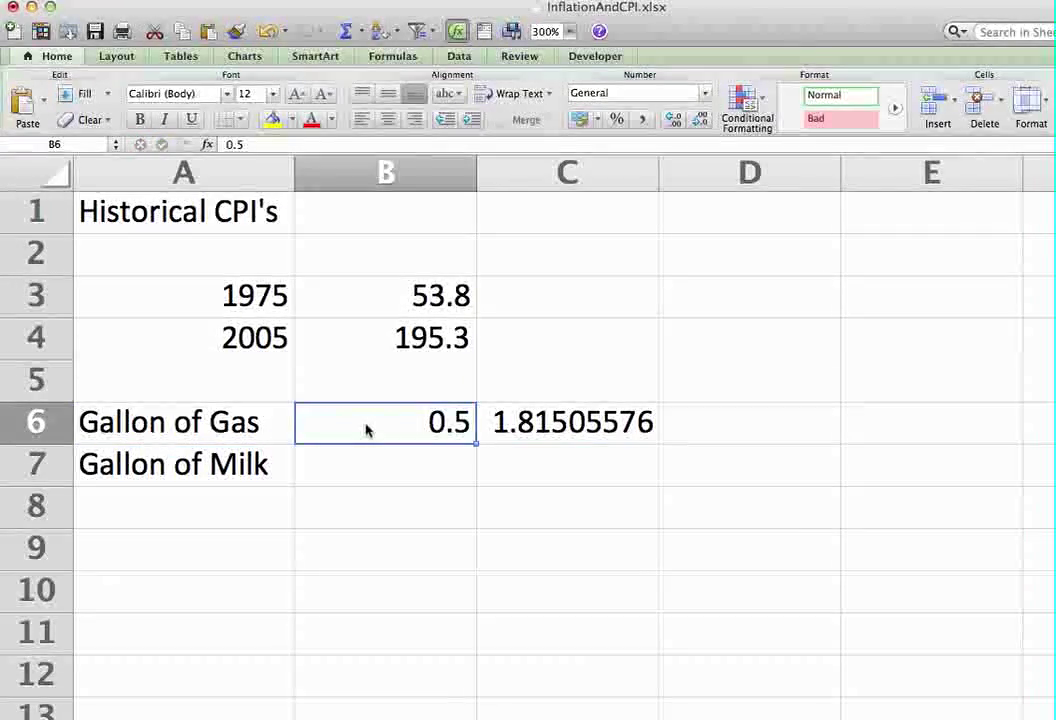
key("Up")
type("1975")
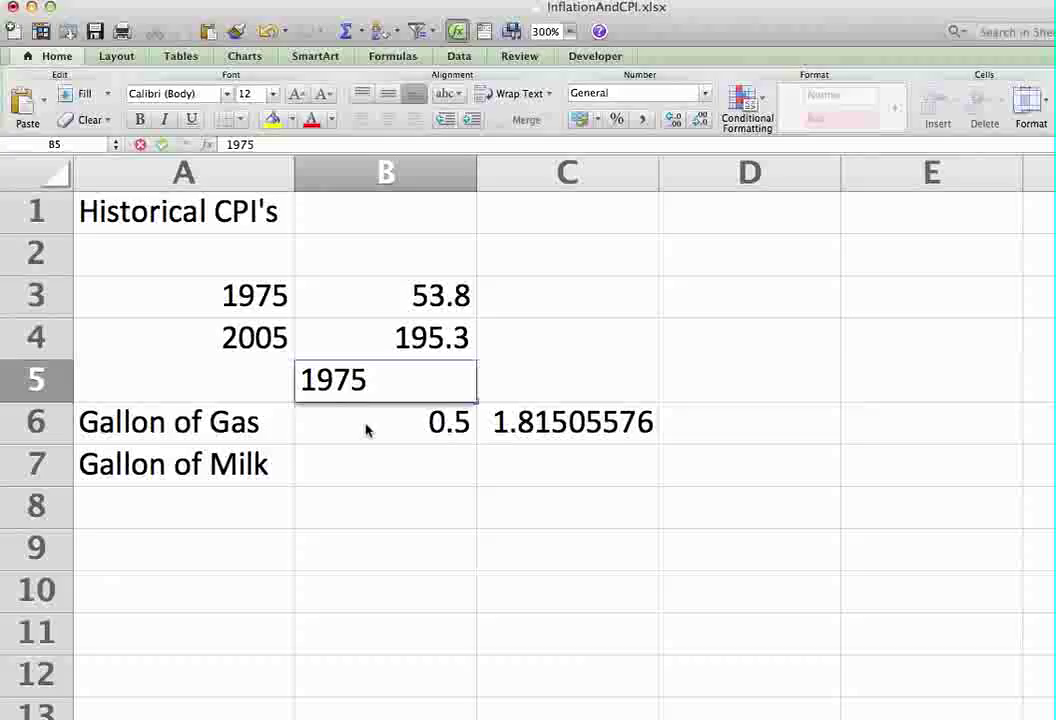
key("Return")
key("Up")
key("Right")
type("2005")
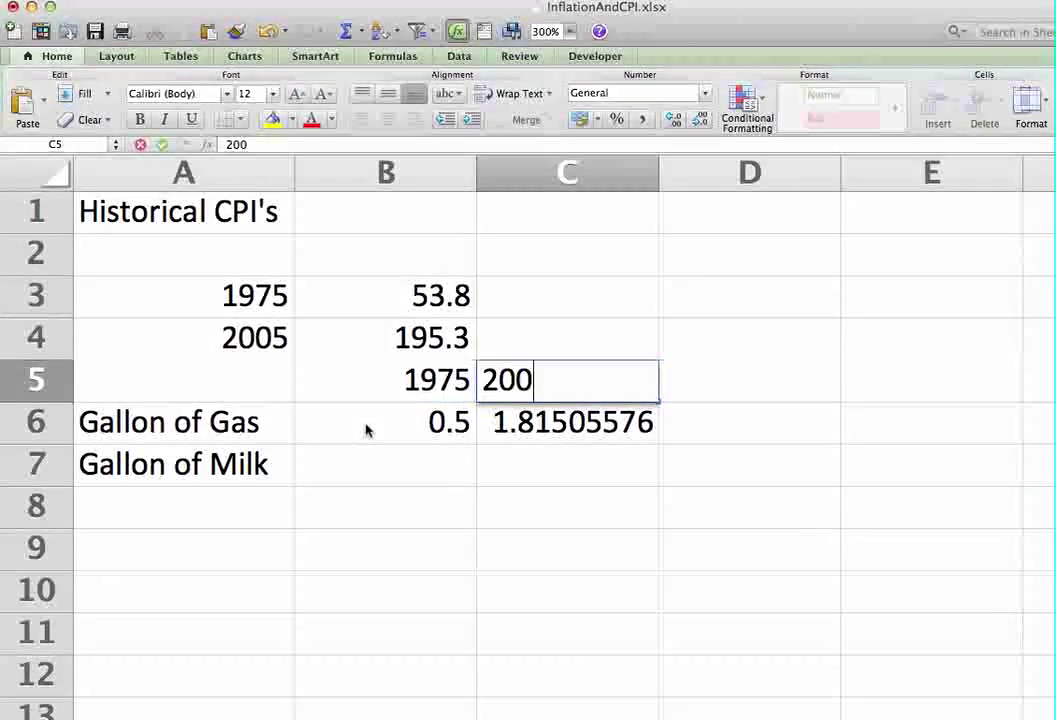
key("Return")
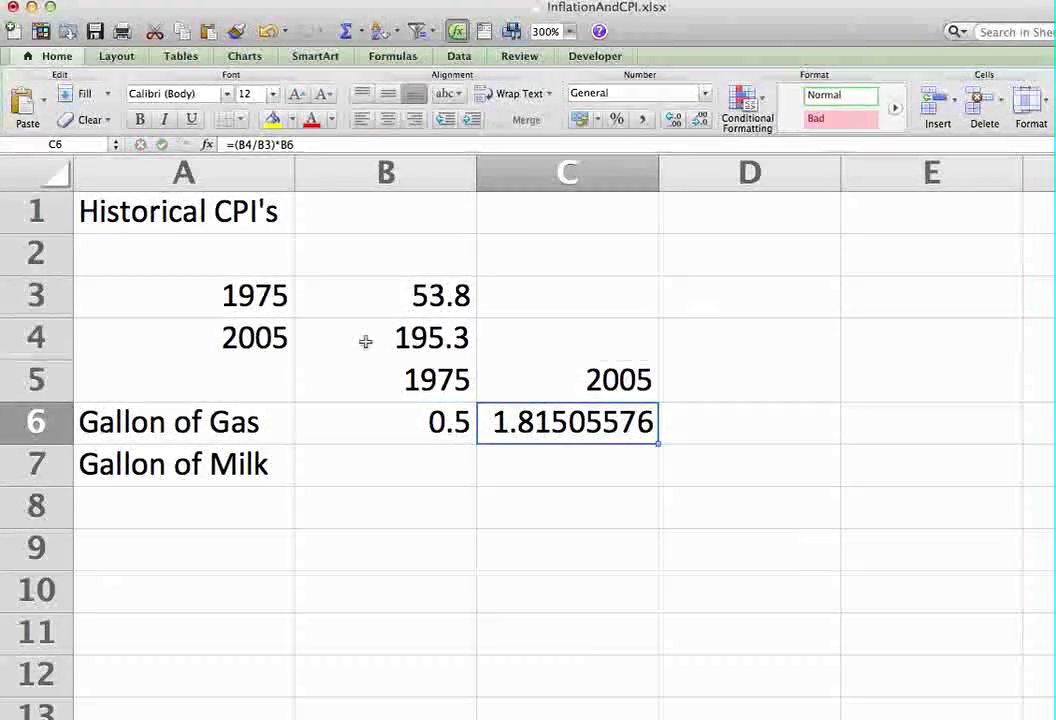
Move the price table in A5:C7 down two rows so it starts at cell A7.
left_click_drag(266, 368, 569, 453)
key("super+c")
left_click(271, 424)
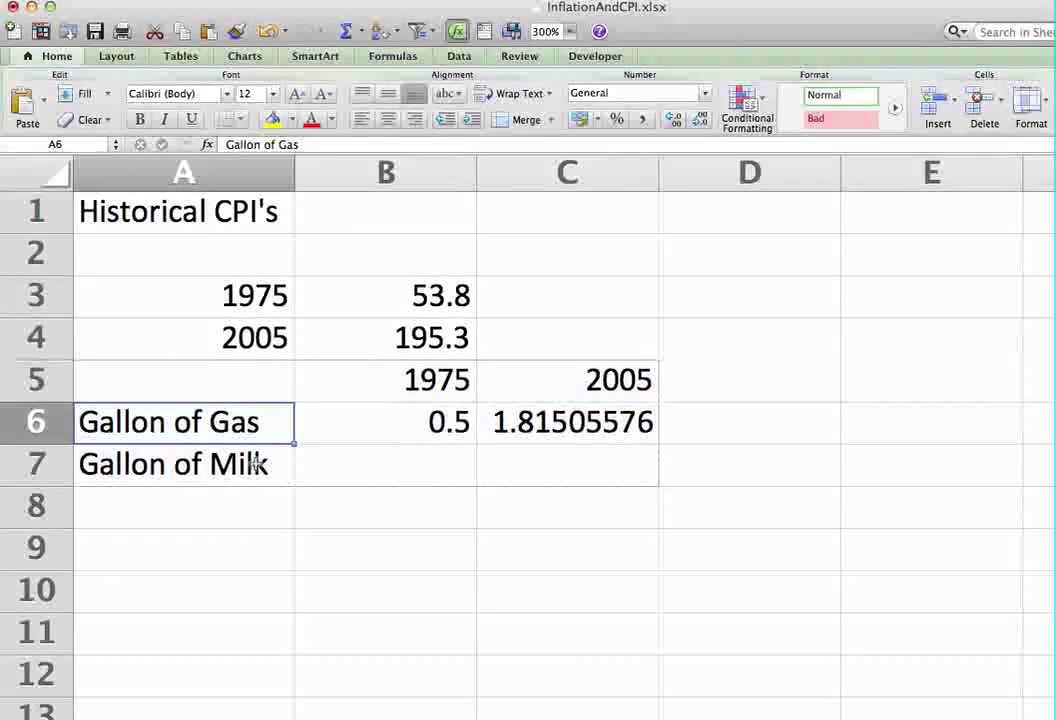
left_click(257, 464)
key("super+v")
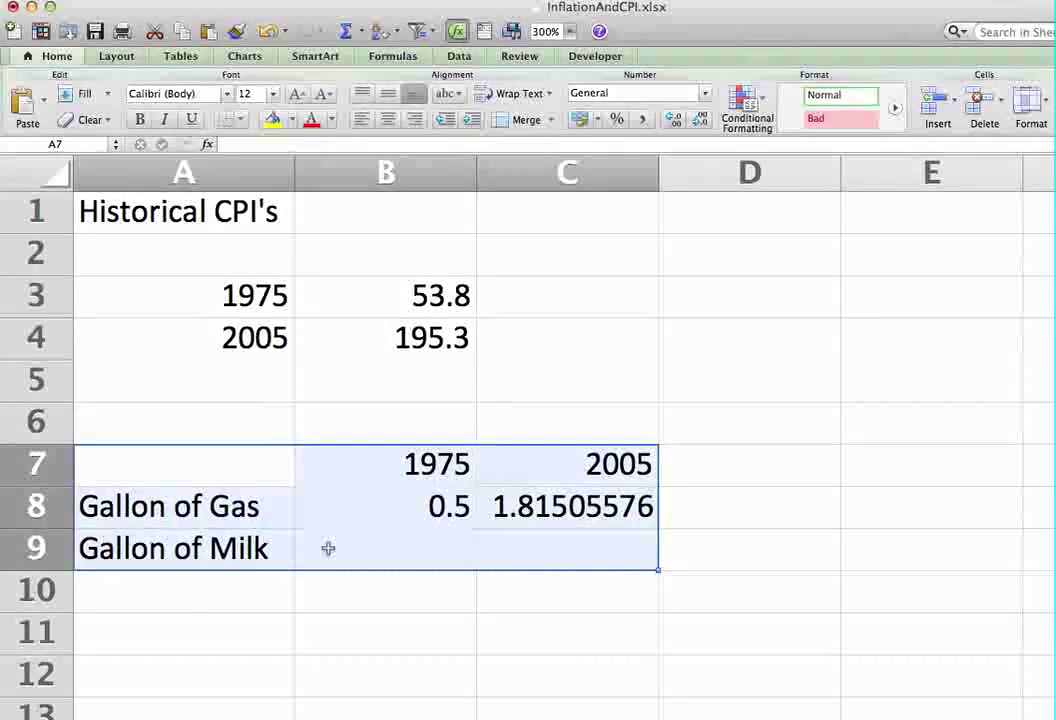
Enter the 2005 milk price 2.75 in cell C9 and make the year headings in B7:C7 bold.
left_click(330, 547)
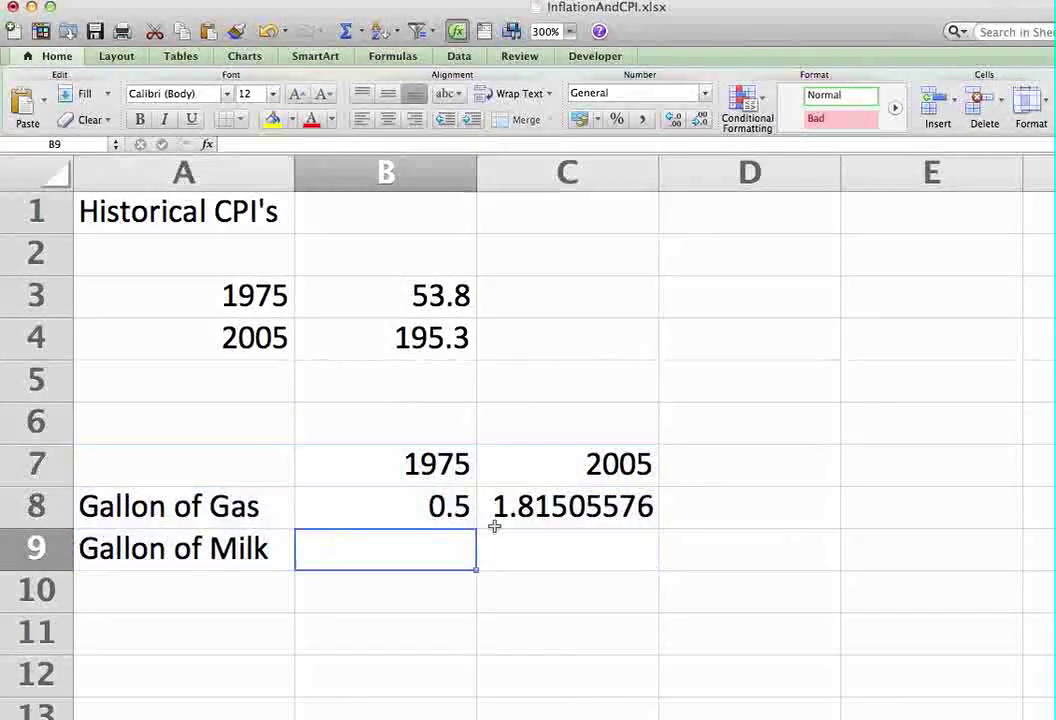
left_click(591, 548)
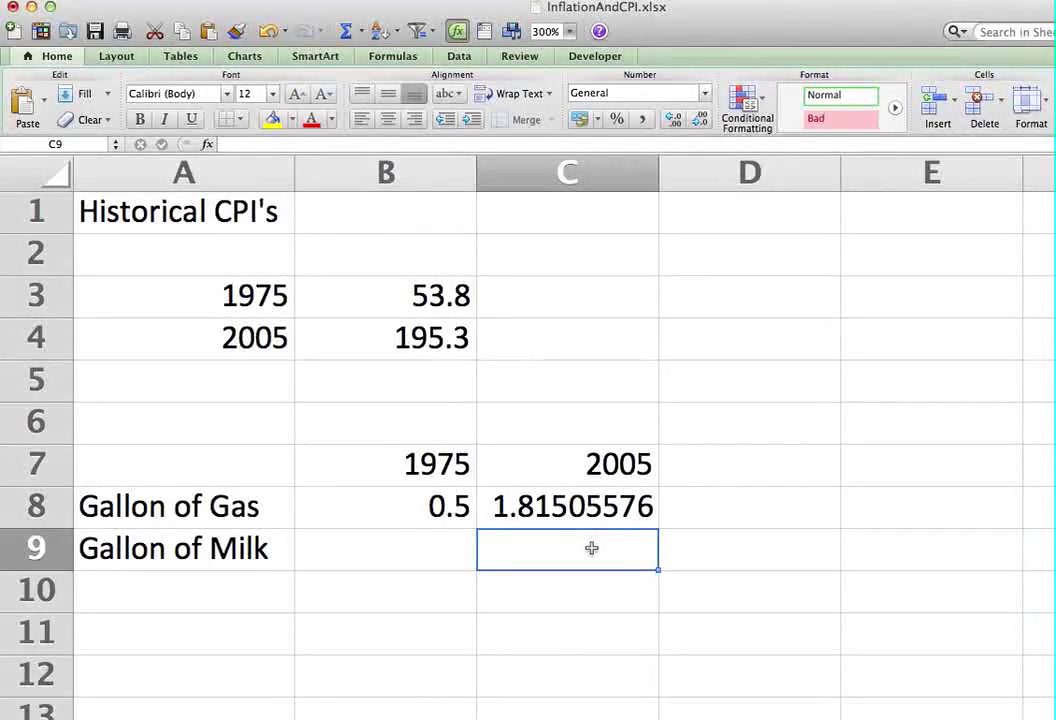
type("2.75")
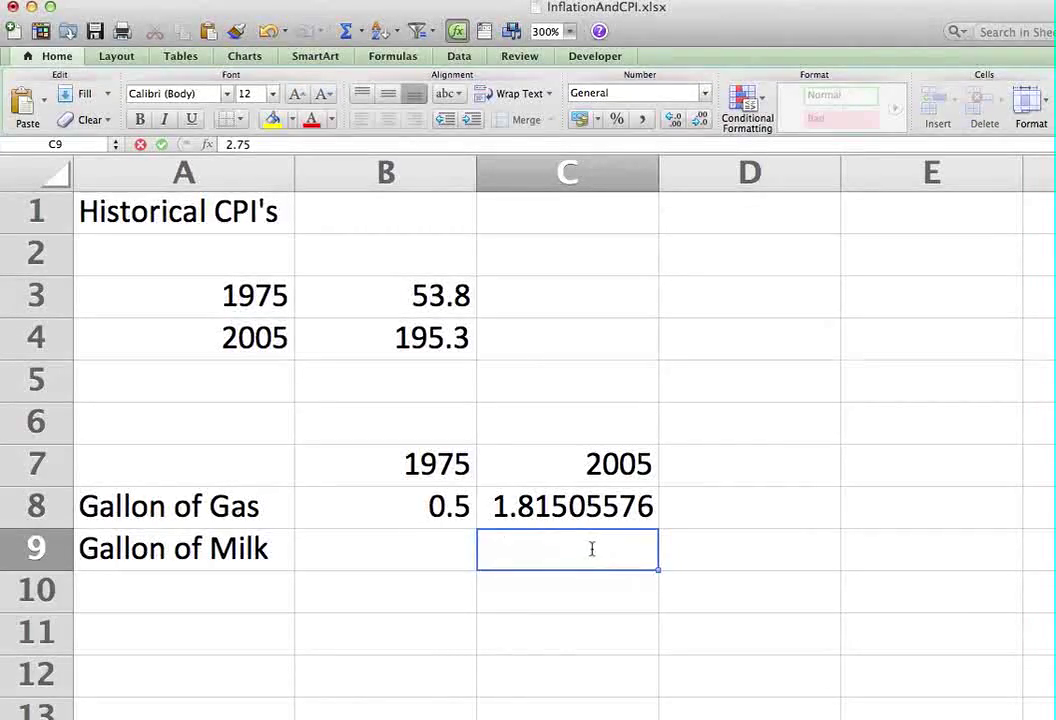
key("Return")
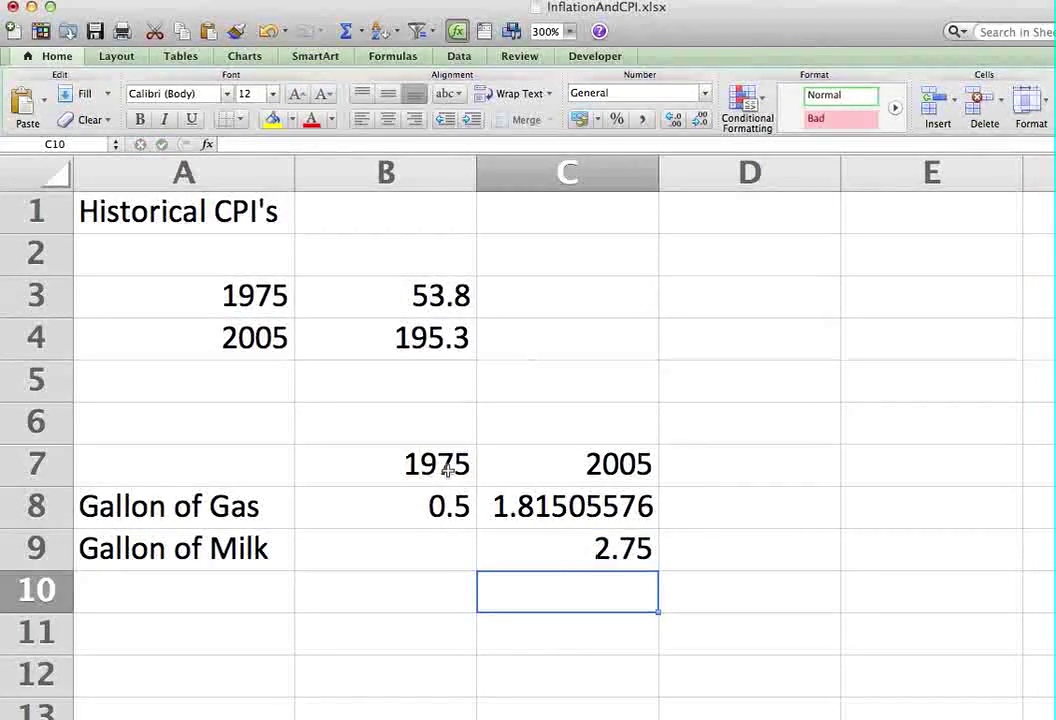
left_click_drag(450, 464, 525, 461)
key("super+b")
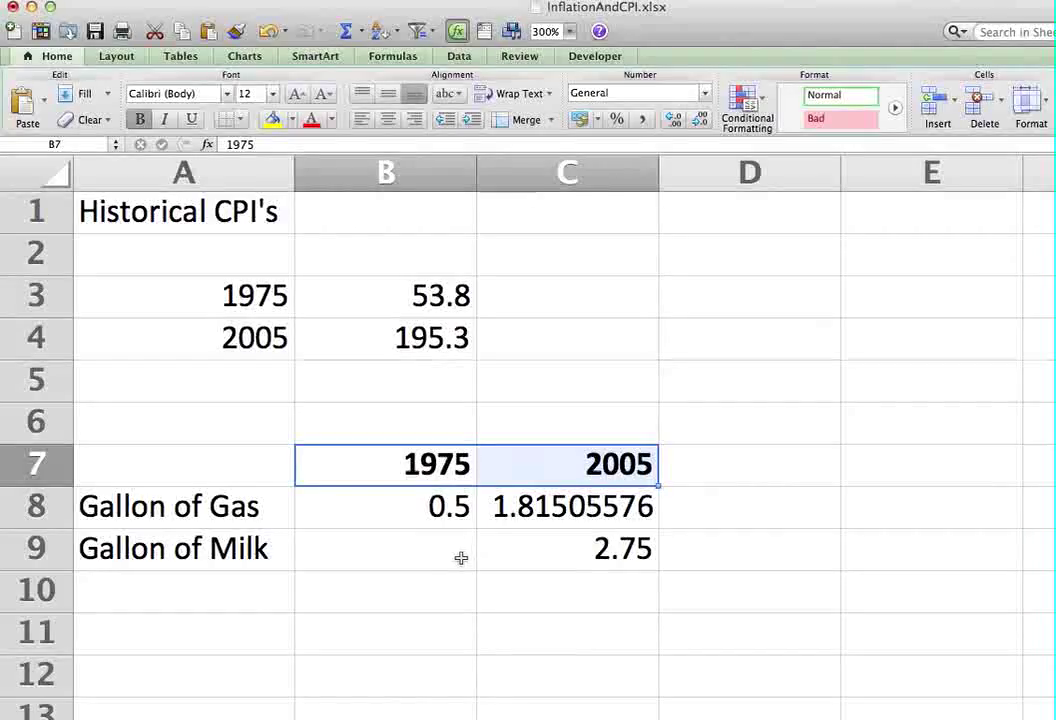
Examine the gas conversion formula in cell C8 and the CPI values it references in B3 and B4.
left_click(450, 551)
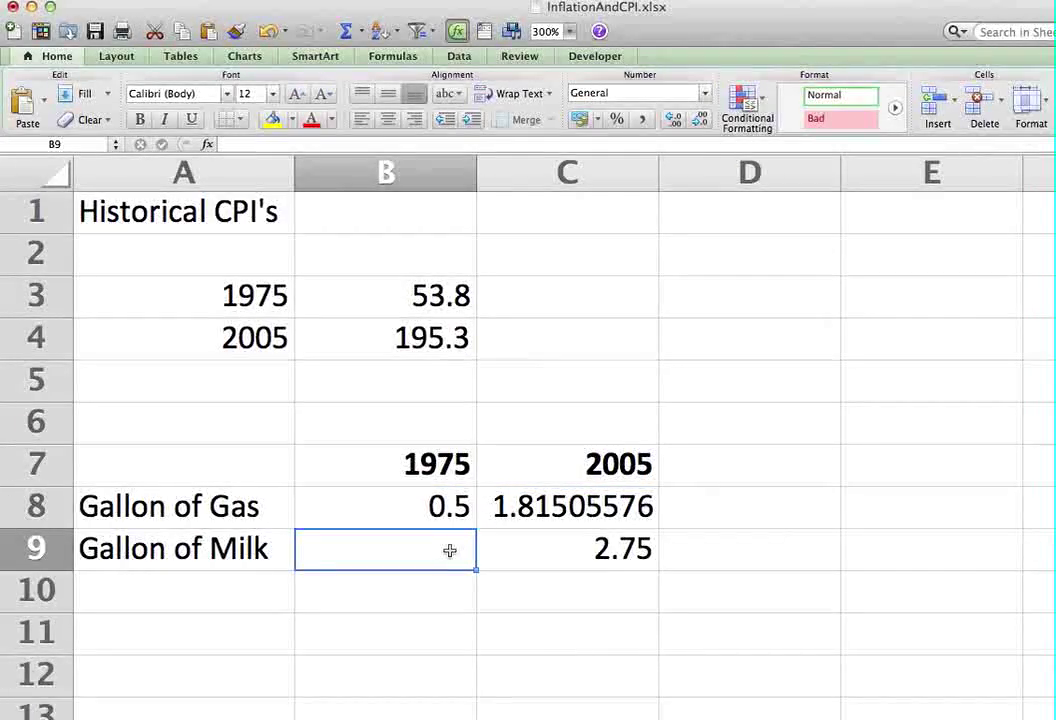
key("Up")
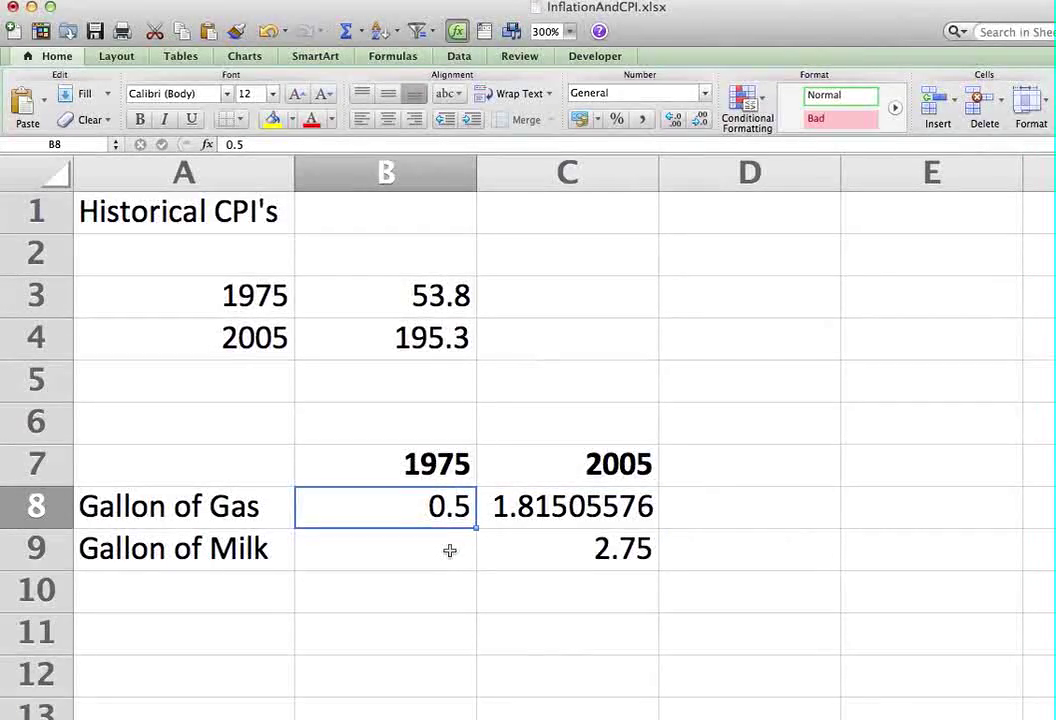
key("Right")
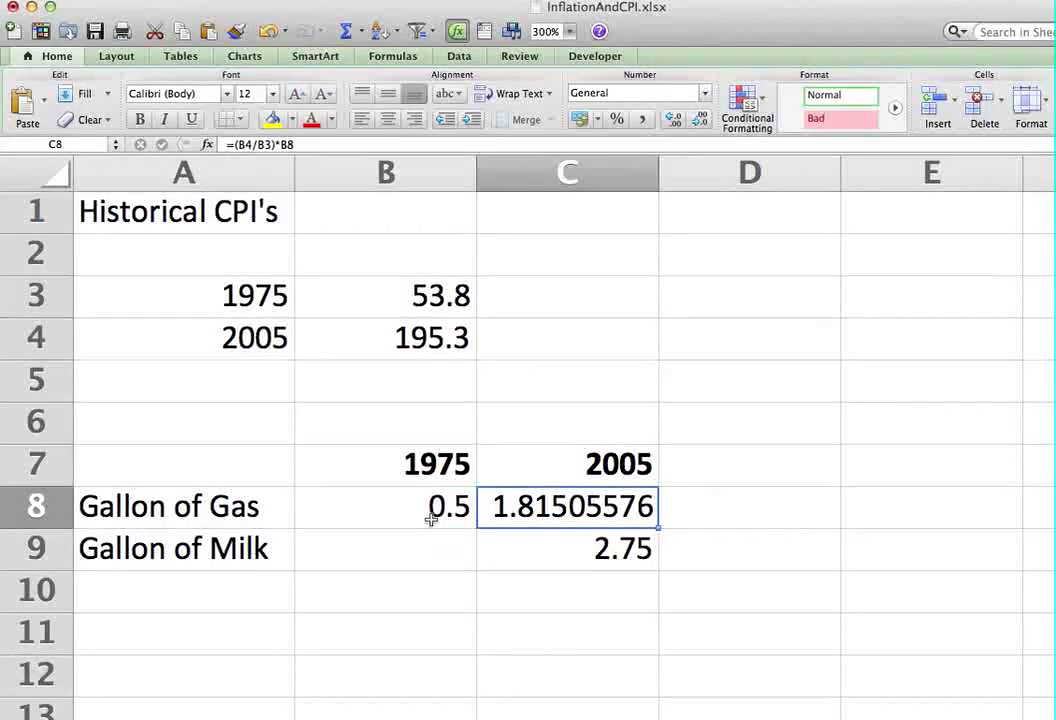
left_click(392, 329)
key("Up")
key("Down")
key("Down")
key("Down")
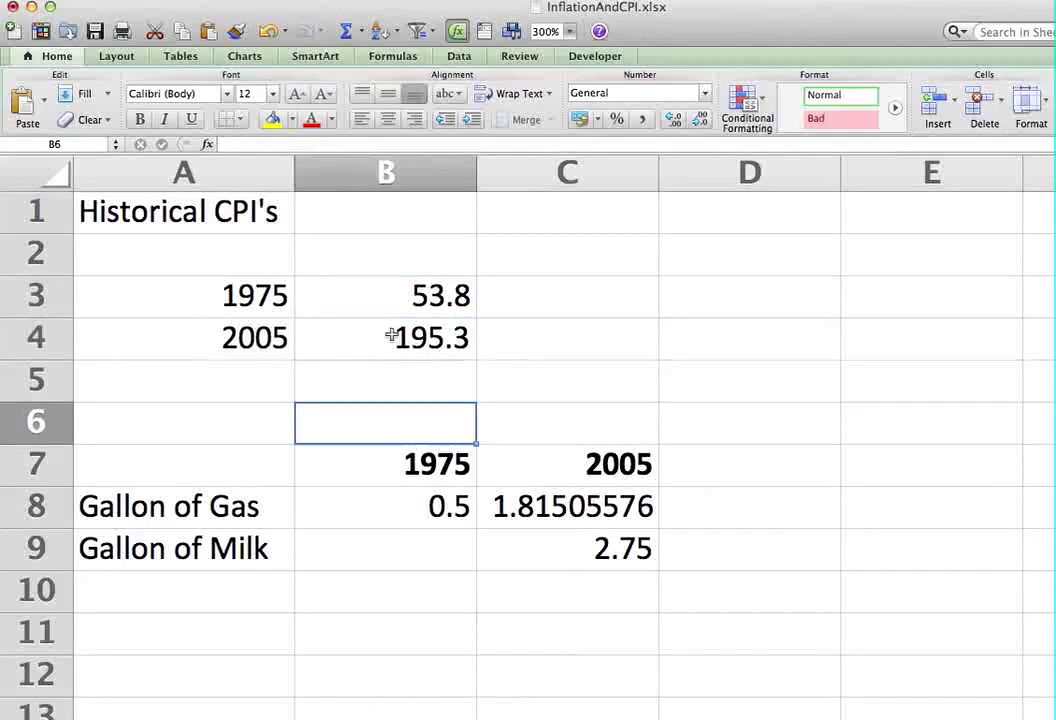
key("Down")
key("Down")
key("Right")
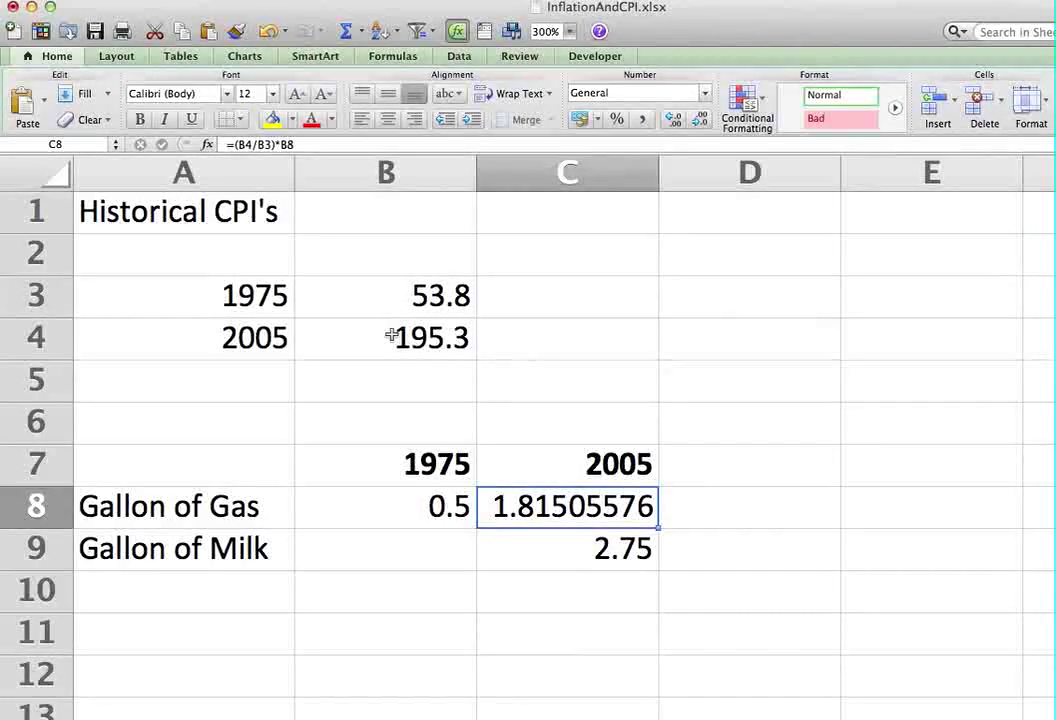
Calculate the 1975 milk price in cell B9 with the formula =(B3/B4)*C9.
key("Down")
key("Left")
type("=")
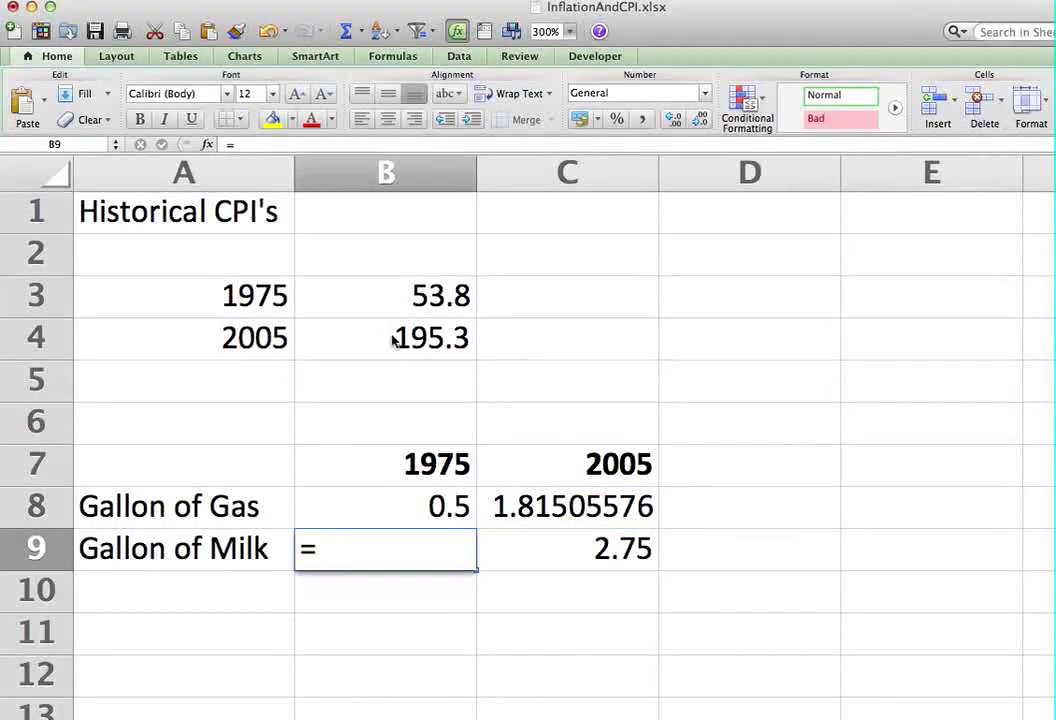
type("(")
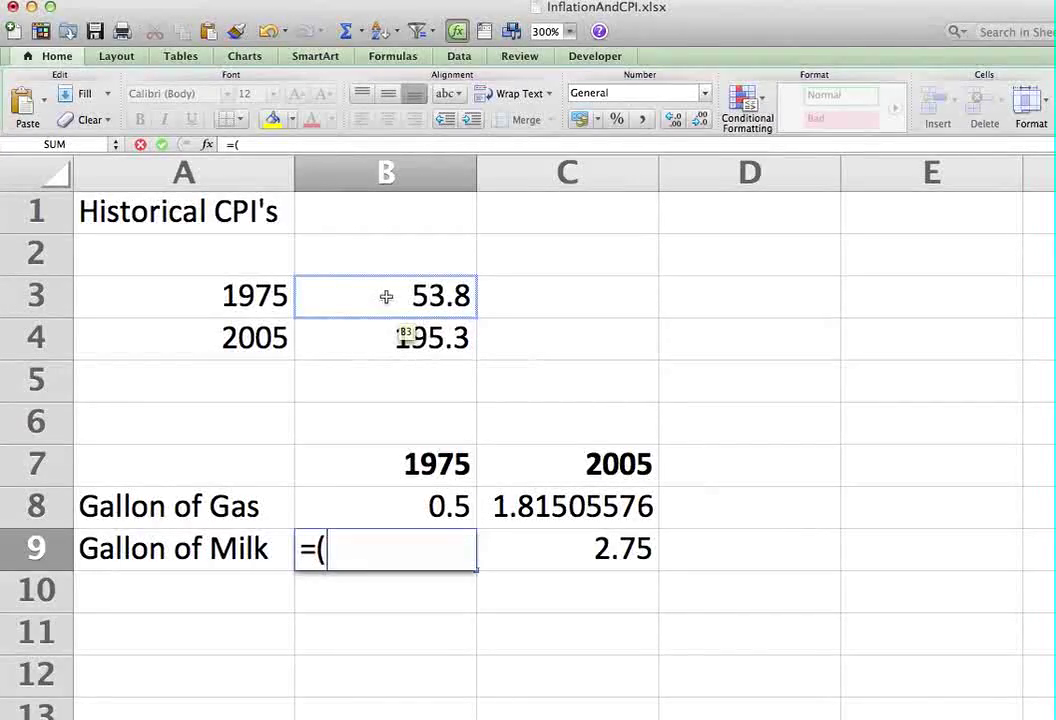
left_click(386, 297)
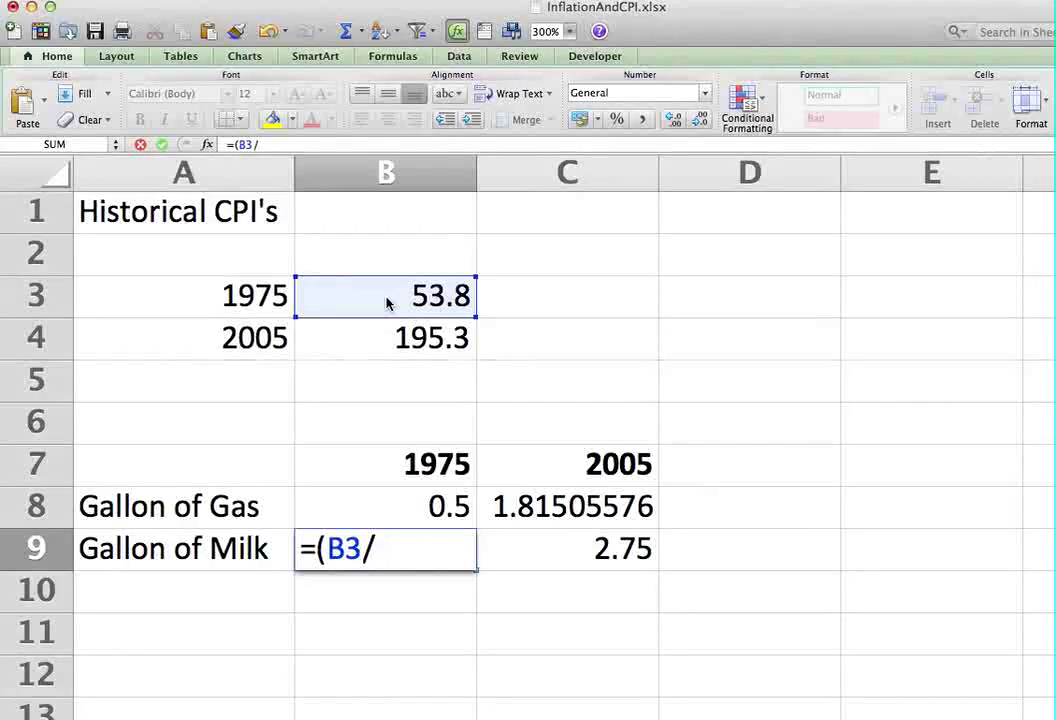
left_click(386, 337)
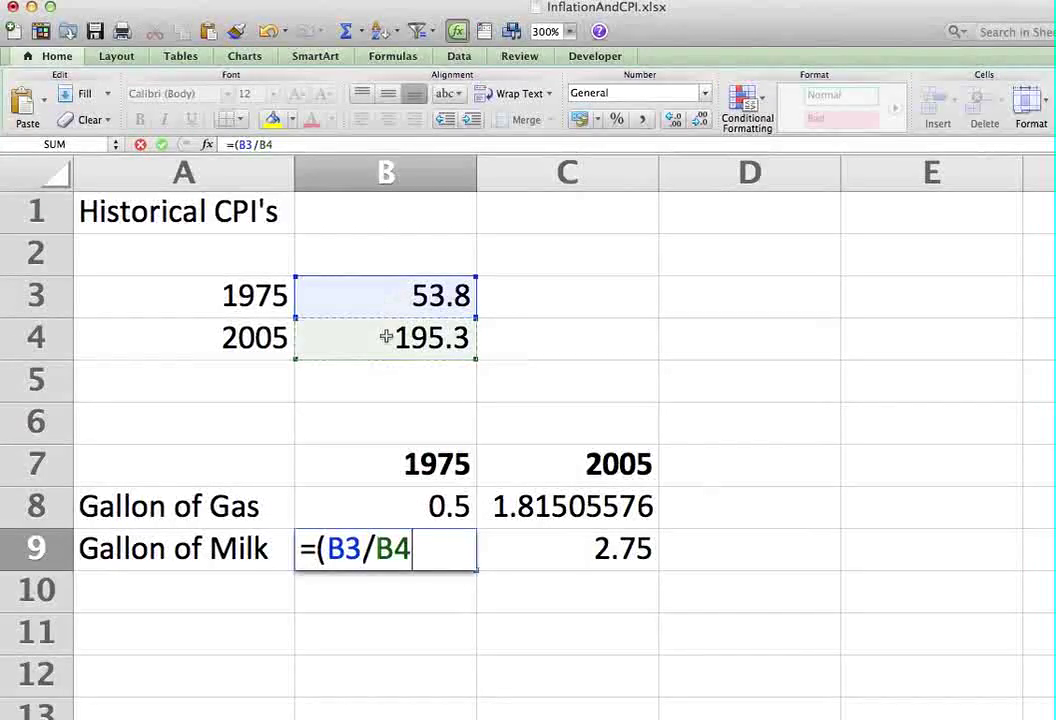
type(")*")
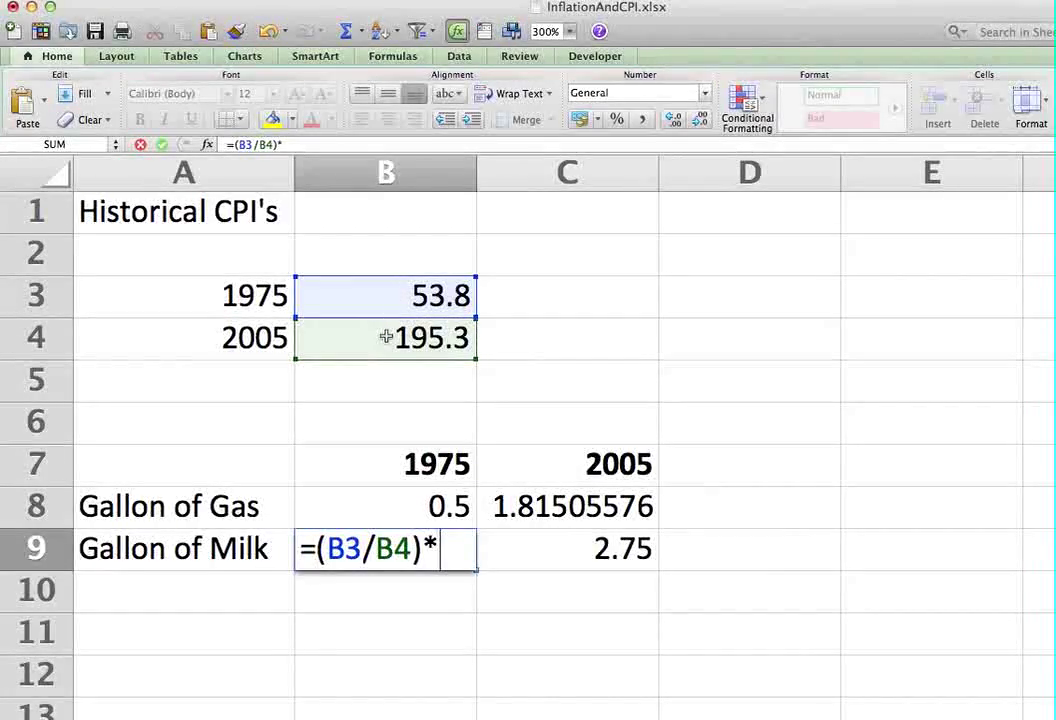
left_click(572, 549)
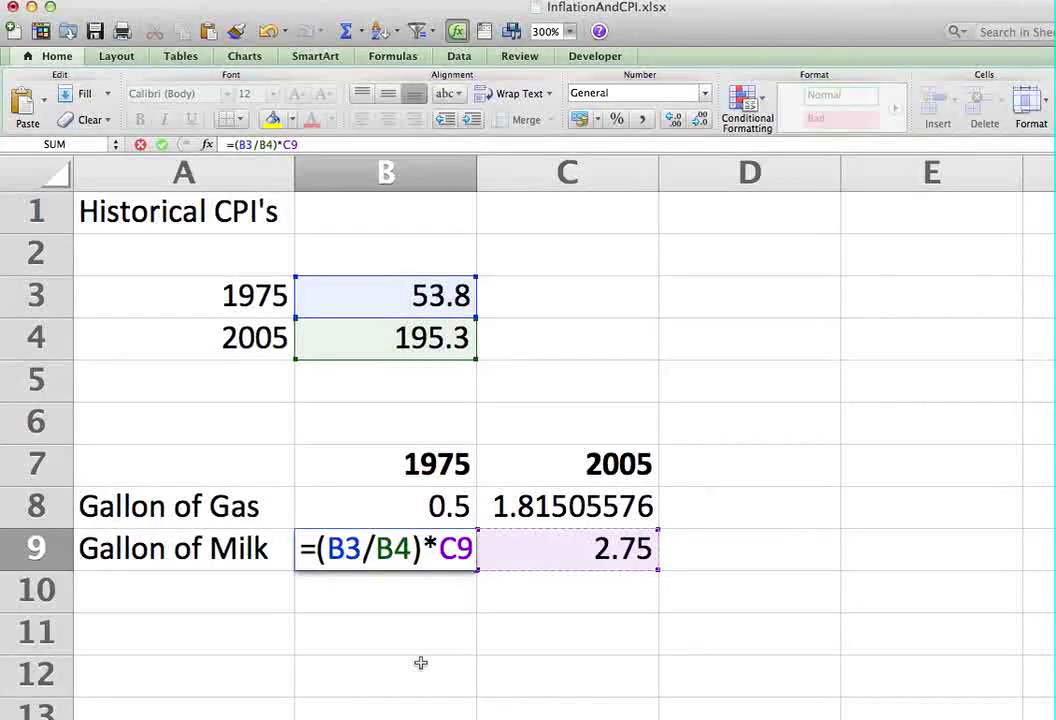
key("Return")
key("Up")
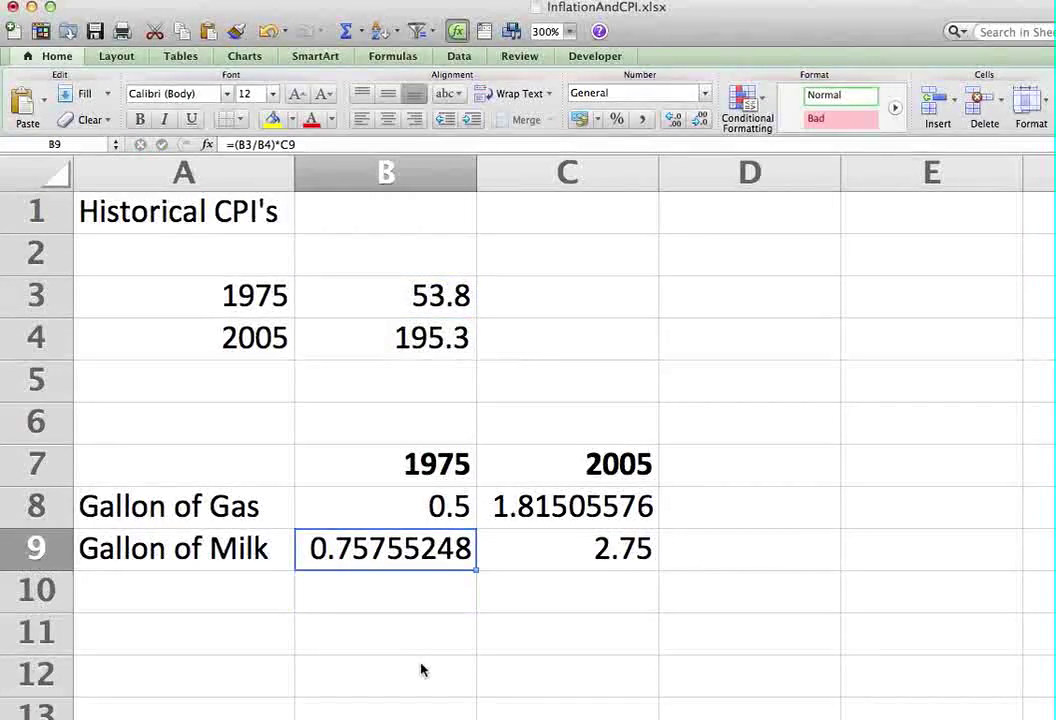